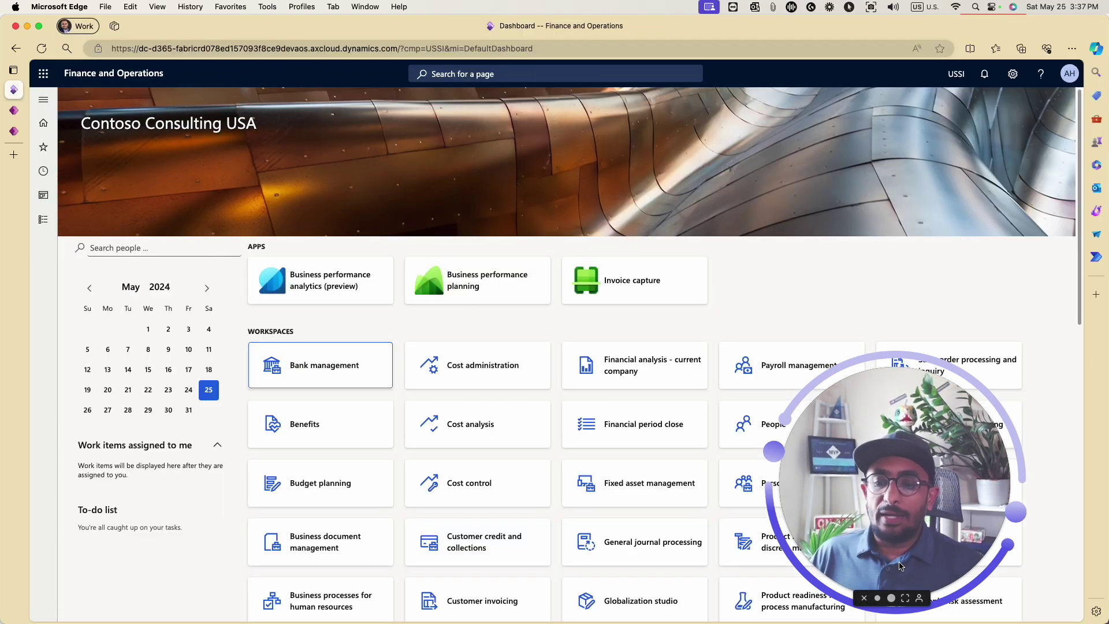
{"action": "left_click_drag", "start_coordinate": [910, 479], "coordinate": [875, 564]}
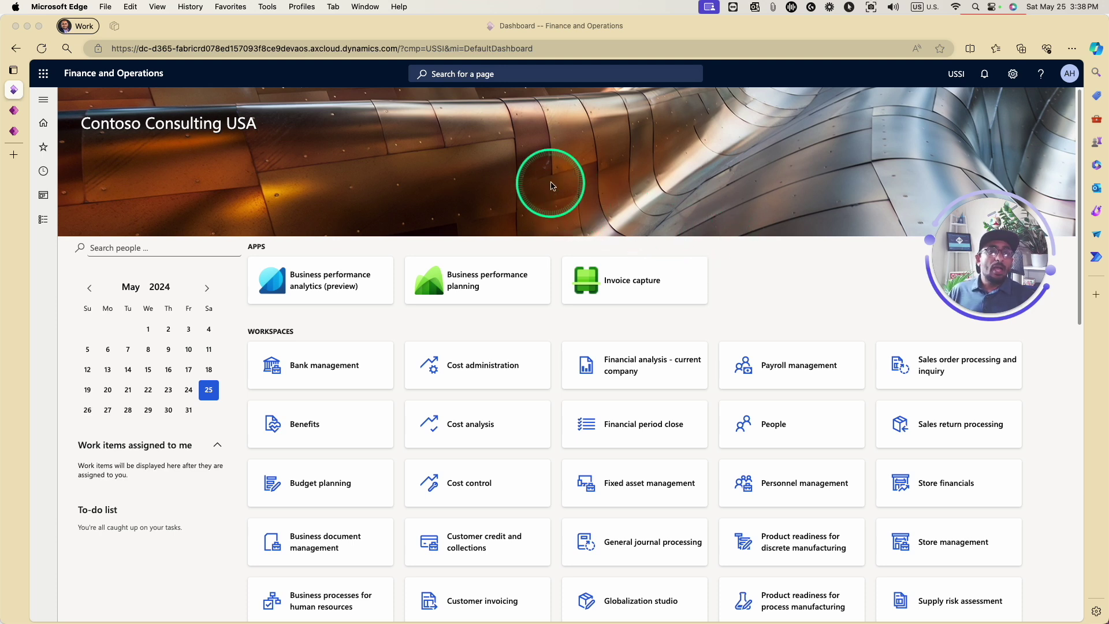
Step: Duplicate the Finance and Operations dashboard tab and load the environment's base URL followed by /data in the copy
{"action": "right_click", "coordinate": [21, 96]}
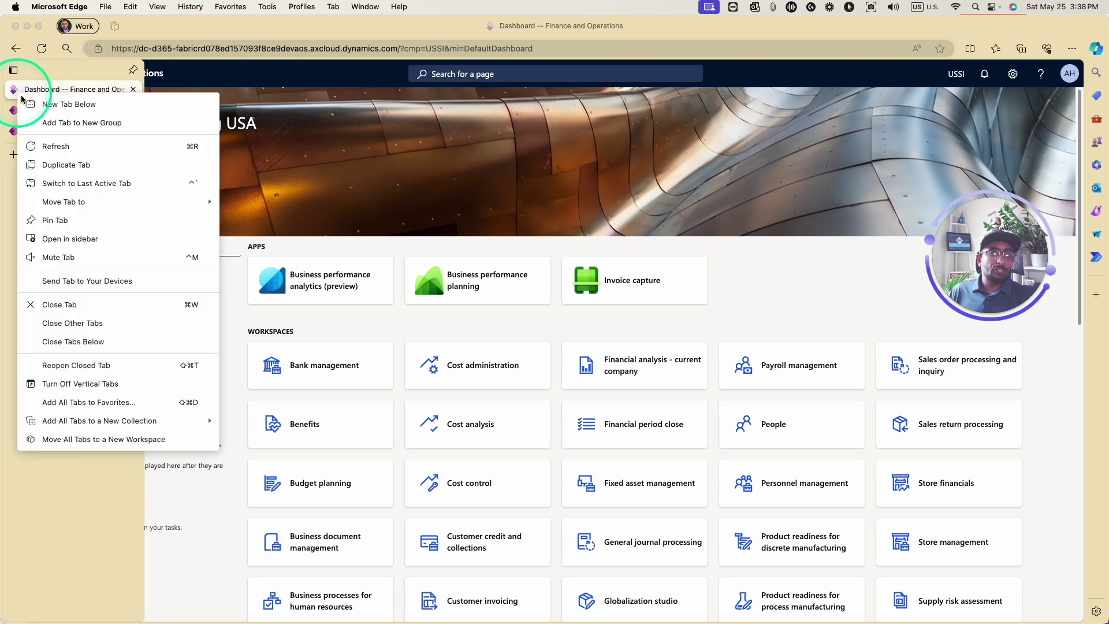
{"action": "left_click", "coordinate": [64, 165]}
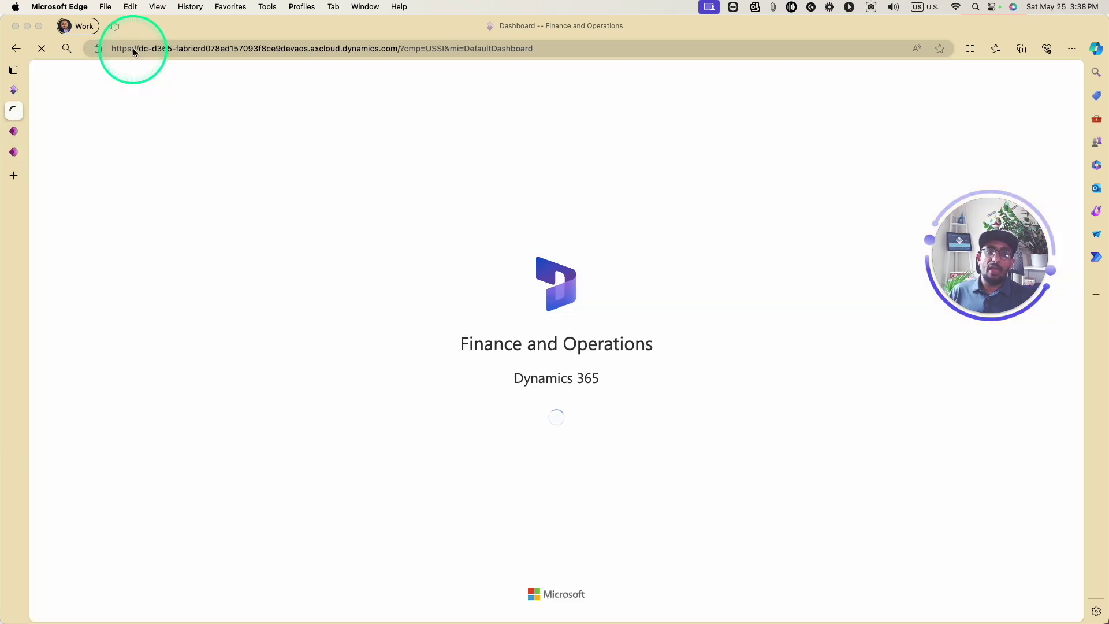
{"action": "left_click", "coordinate": [132, 47]}
{"action": "left_click", "coordinate": [96, 49]}
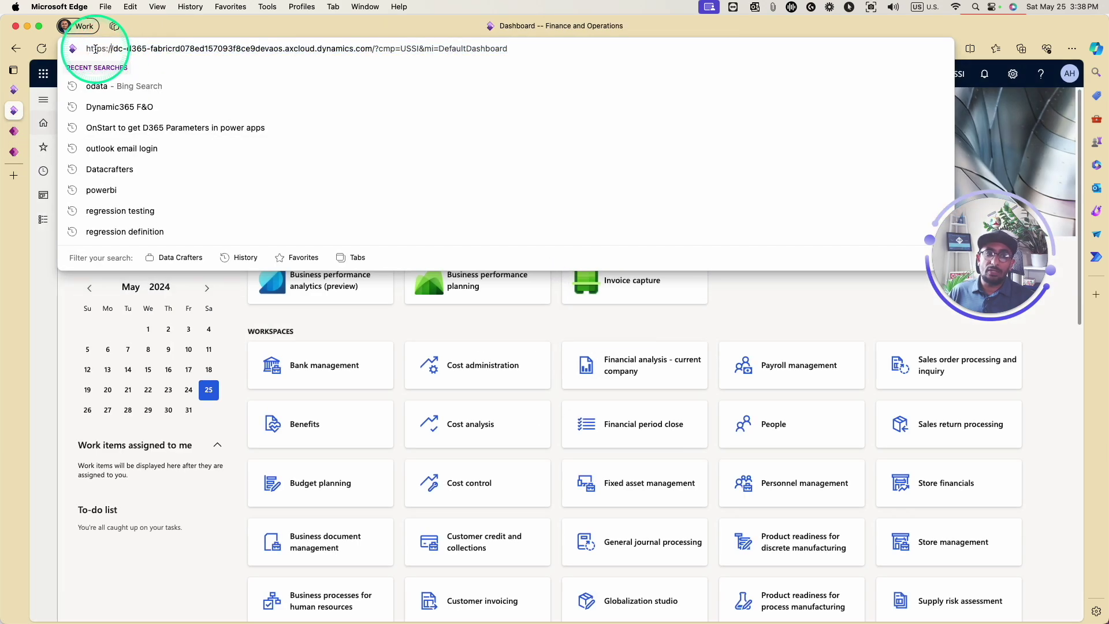
{"action": "left_click_drag", "start_coordinate": [87, 49], "coordinate": [373, 51]}
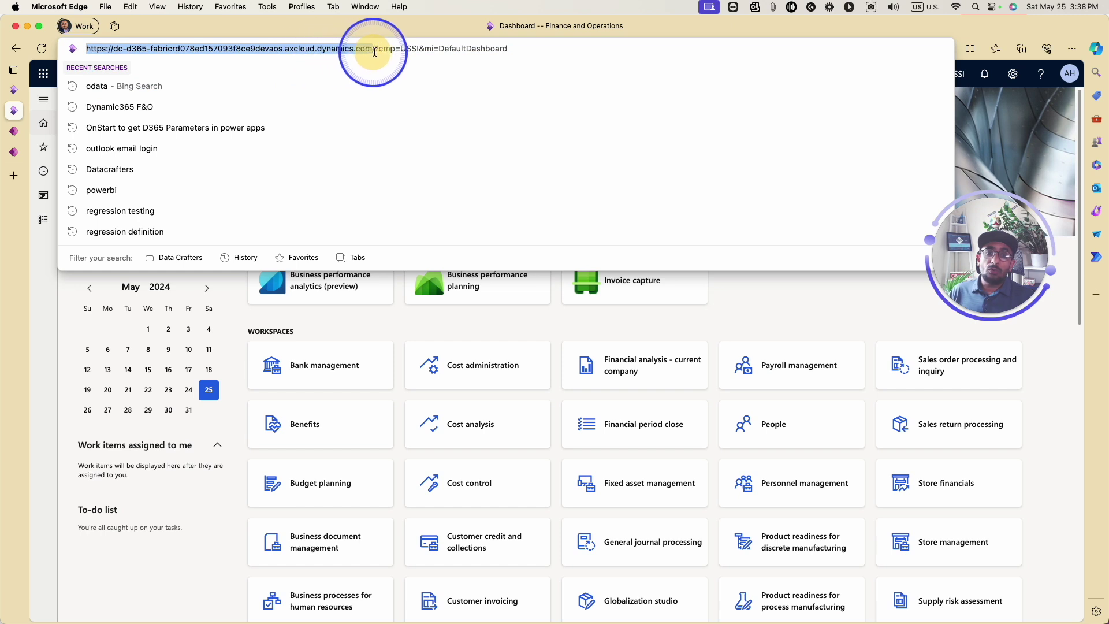
{"action": "left_click", "coordinate": [377, 51]}
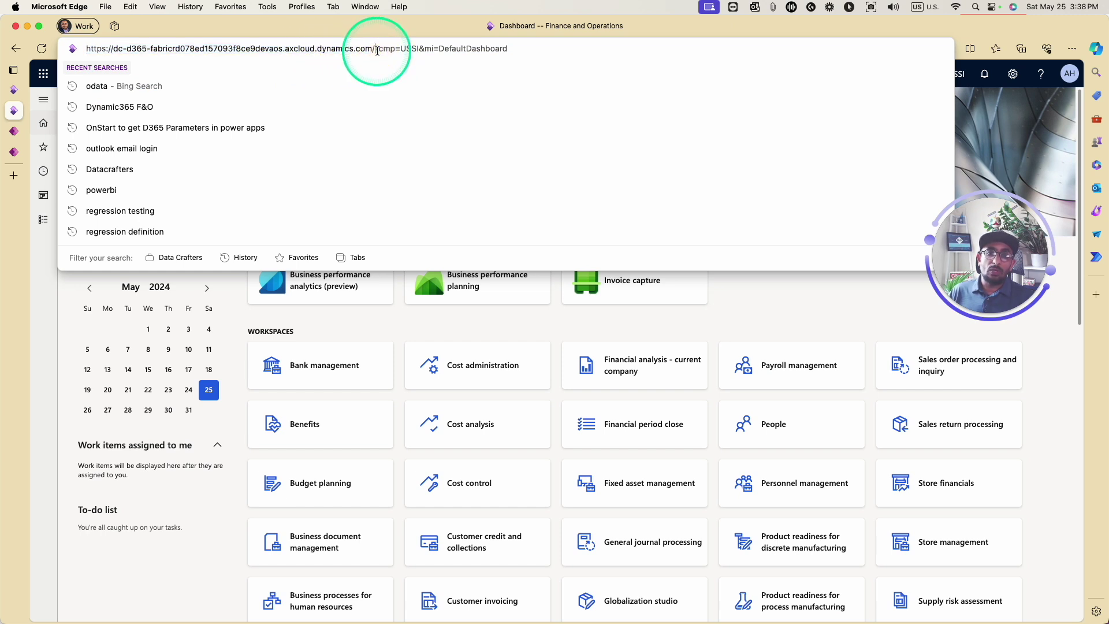
{"action": "left_click_drag", "start_coordinate": [377, 51], "coordinate": [557, 51]}
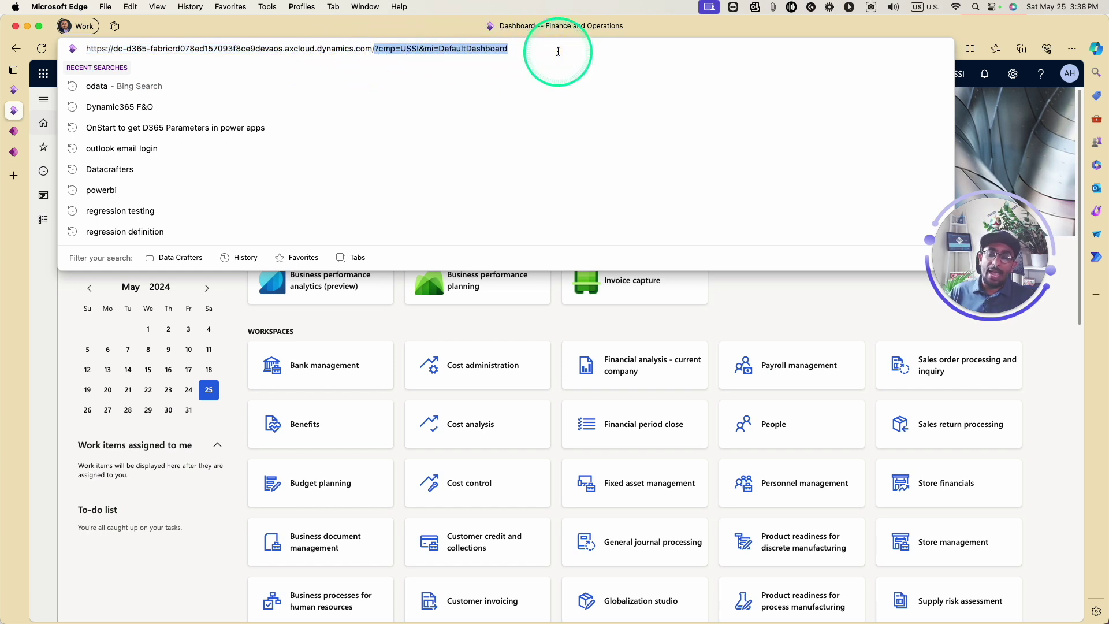
{"action": "type", "text": "data"}
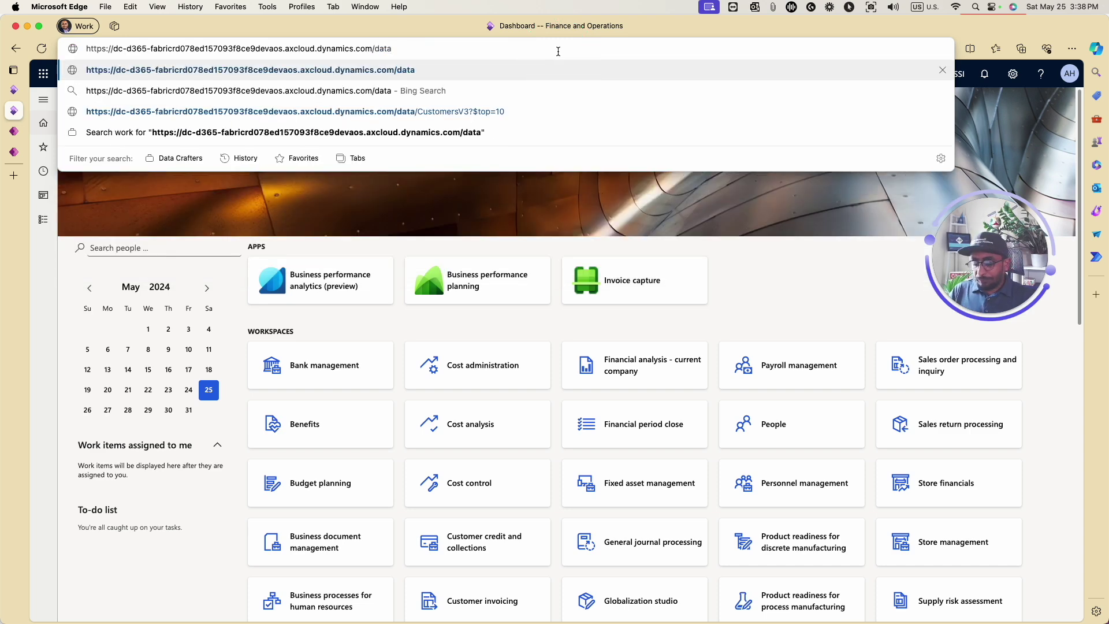
{"action": "key", "text": "Return"}
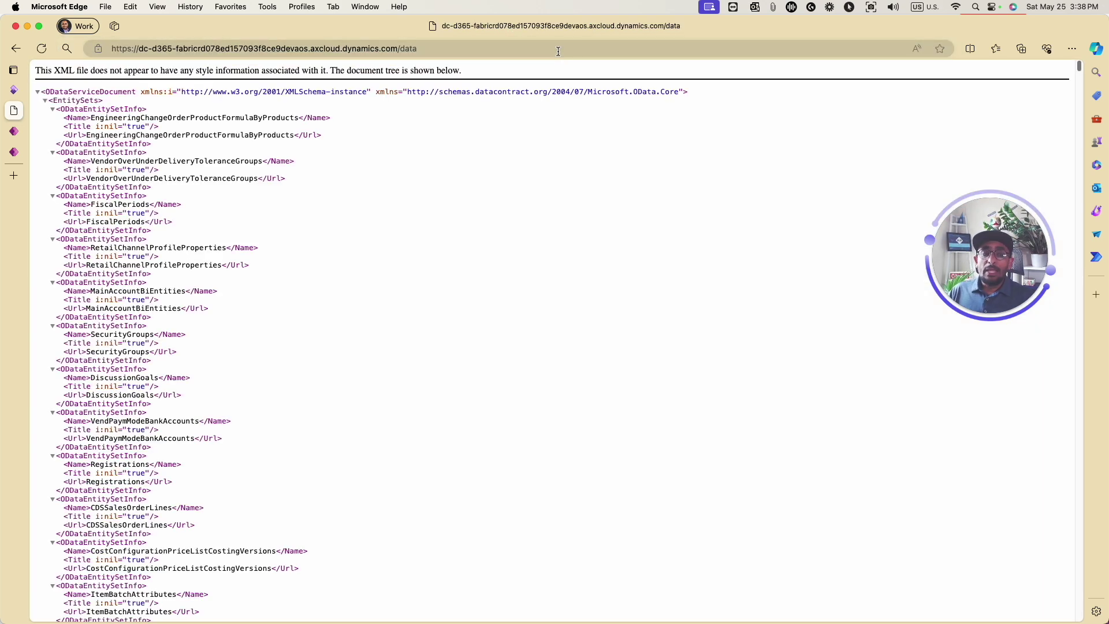
Step: Highlight the MainAccountBiEntities name entry in the OData entity list
{"action": "left_click", "coordinate": [367, 264]}
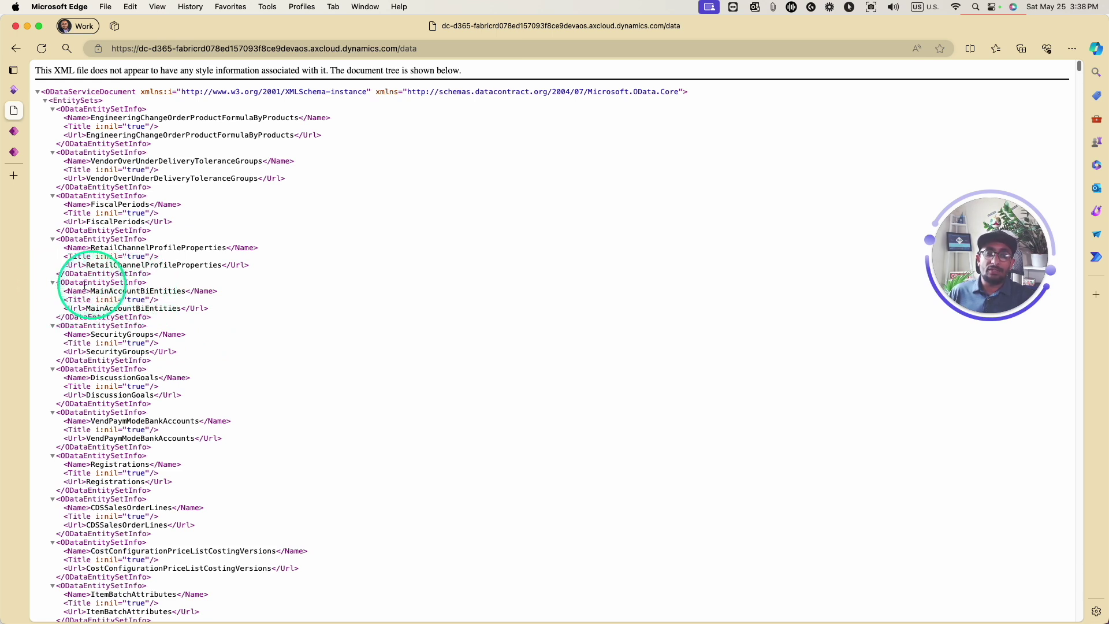
{"action": "left_click_drag", "start_coordinate": [68, 290], "coordinate": [192, 290]}
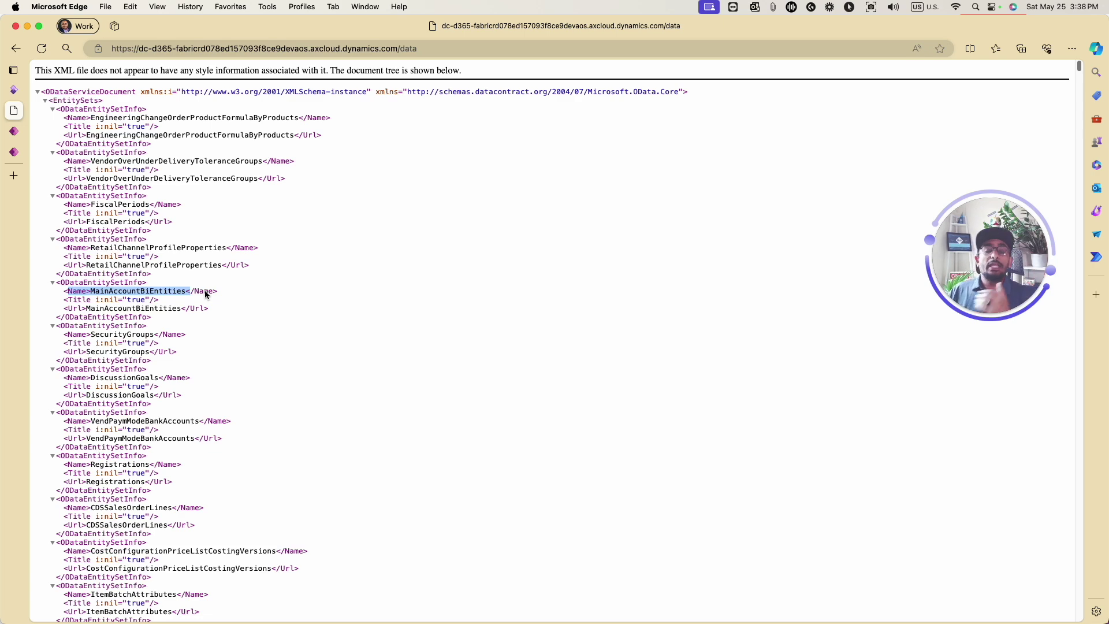
Step: Return to the Finance and Operations dashboard and open the All customers list page
{"action": "left_click", "coordinate": [14, 90]}
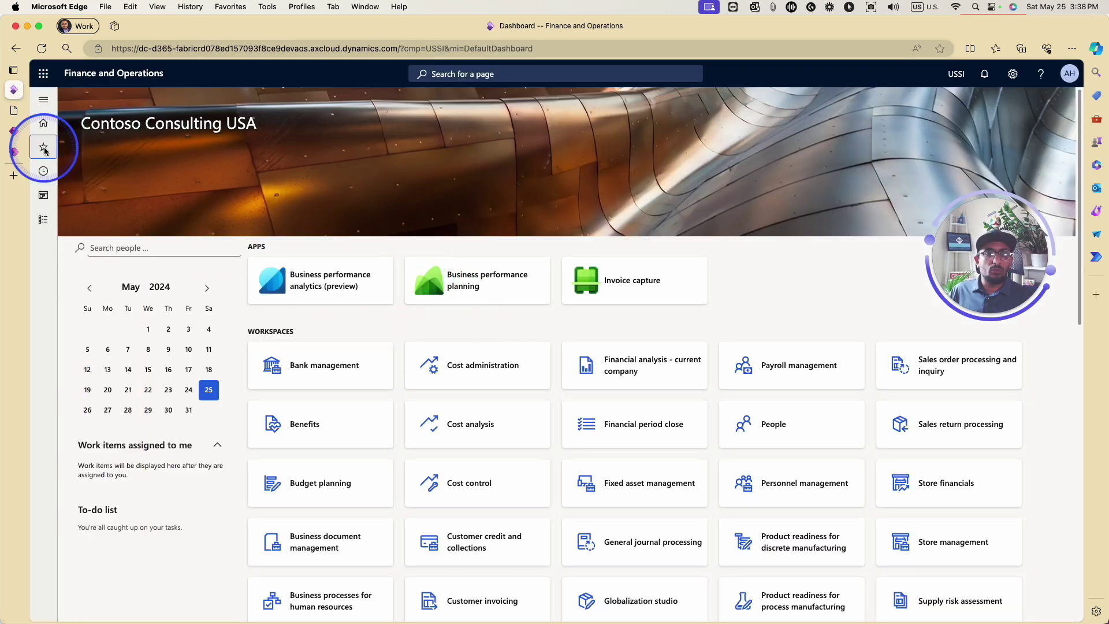
{"action": "left_click", "coordinate": [81, 177]}
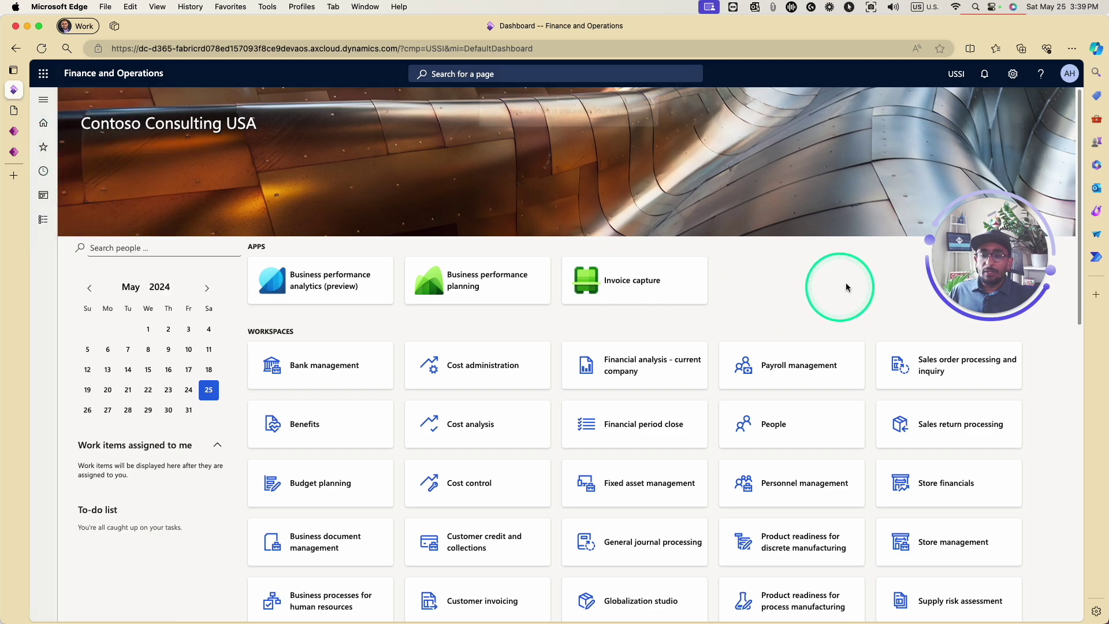
{"action": "left_click_drag", "start_coordinate": [1001, 276], "coordinate": [1014, 554]}
{"action": "left_click", "coordinate": [247, 282]}
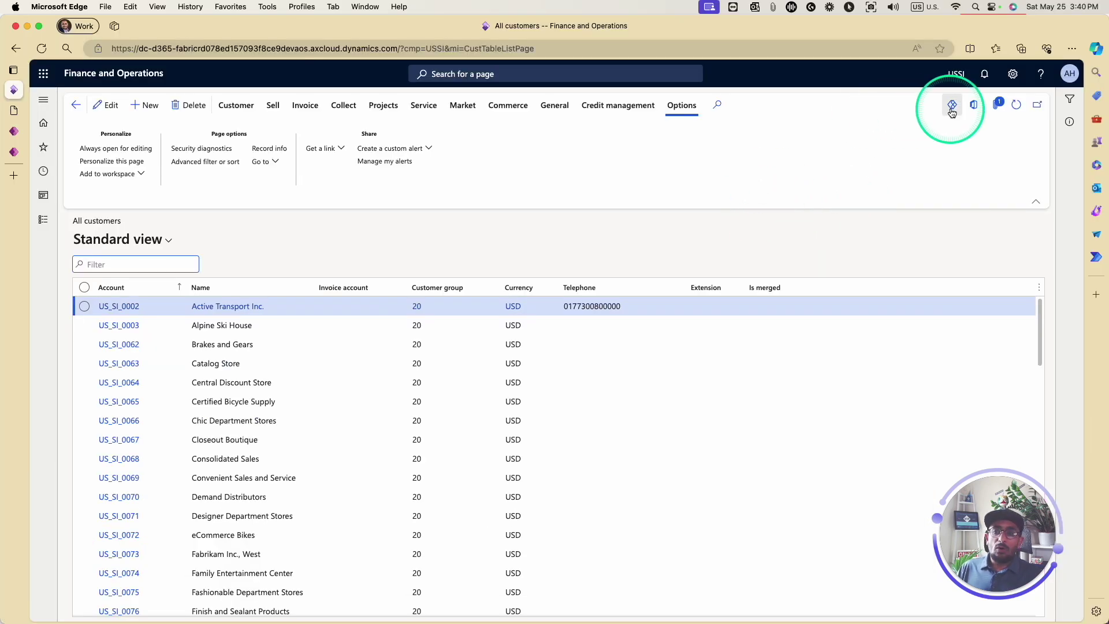
Step: Start adding a Power Apps app to the All customers page and name it "Customers Canvas Power APp"
{"action": "left_click", "coordinate": [951, 110]}
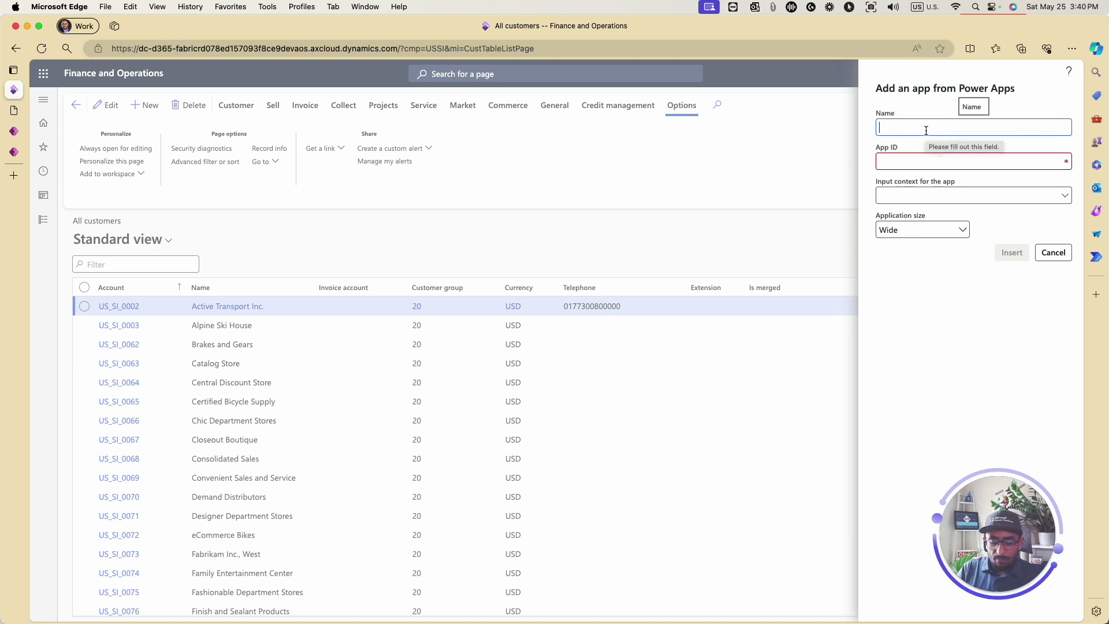
{"action": "type", "text": "Customers Canvas Power APp"}
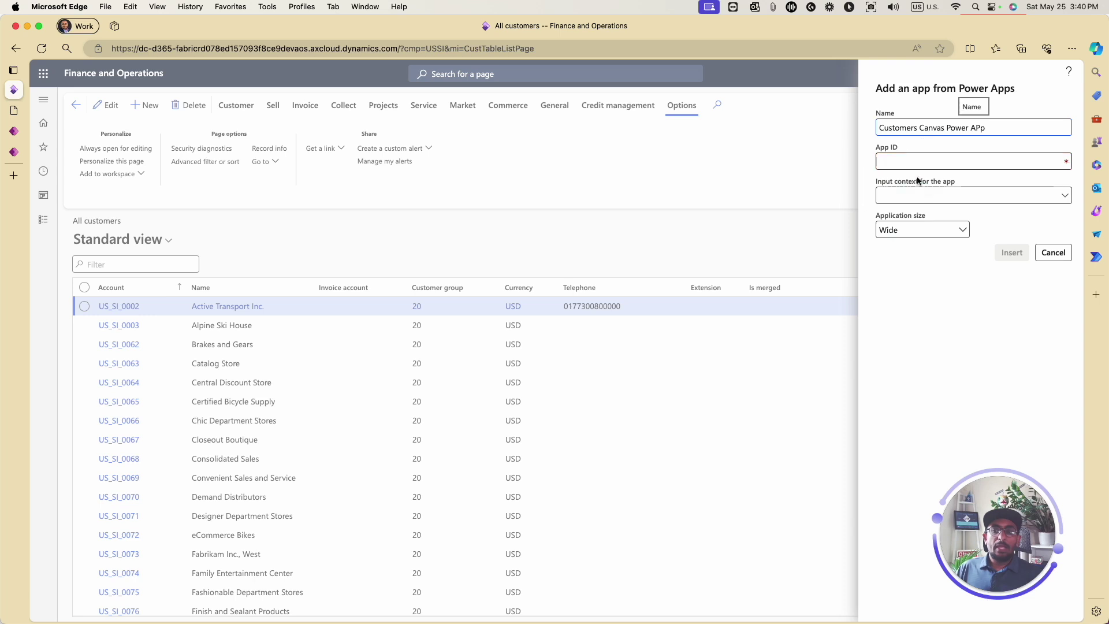
Step: Switch to Power Apps, view the details of the Manage USSI Customers Invoices canvas app, and copy its App ID
{"action": "left_click", "coordinate": [913, 162]}
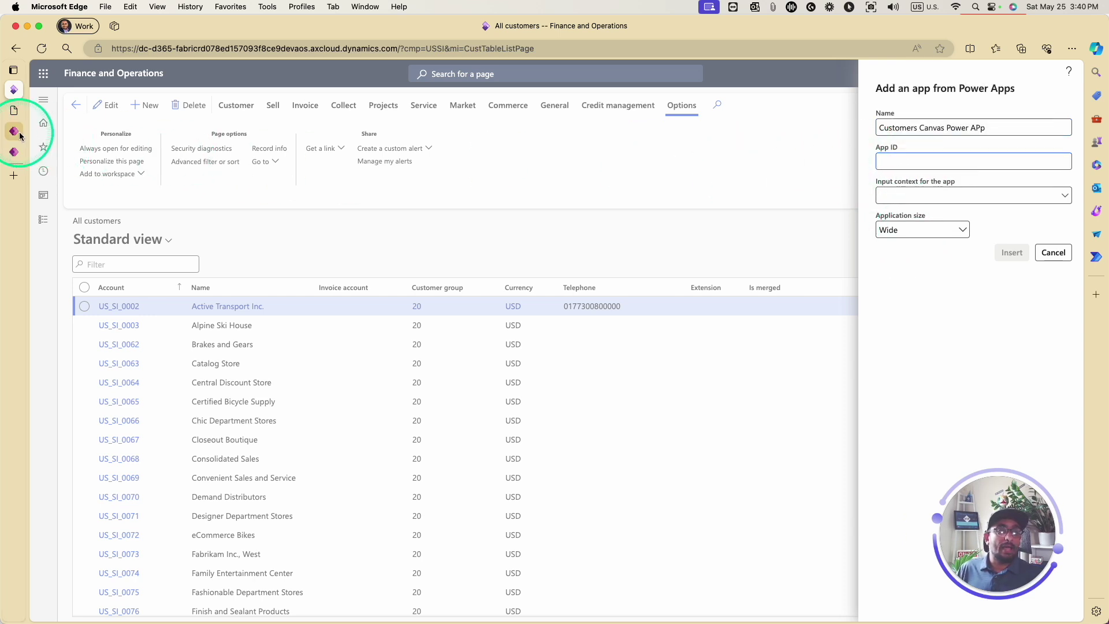
{"action": "left_click", "coordinate": [23, 149]}
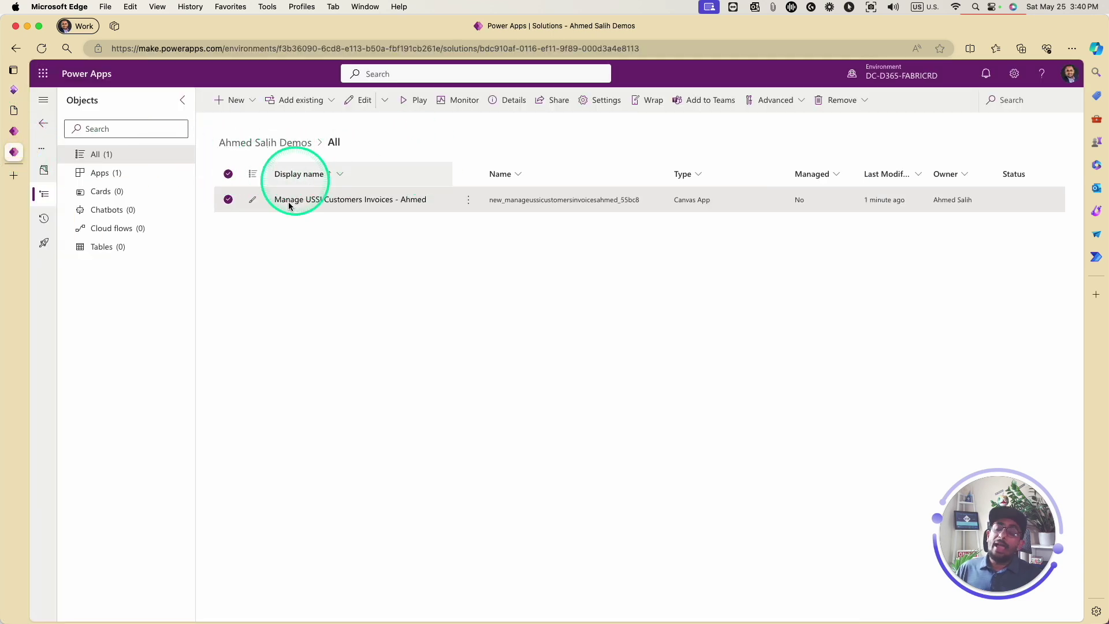
{"action": "left_click", "coordinate": [470, 201]}
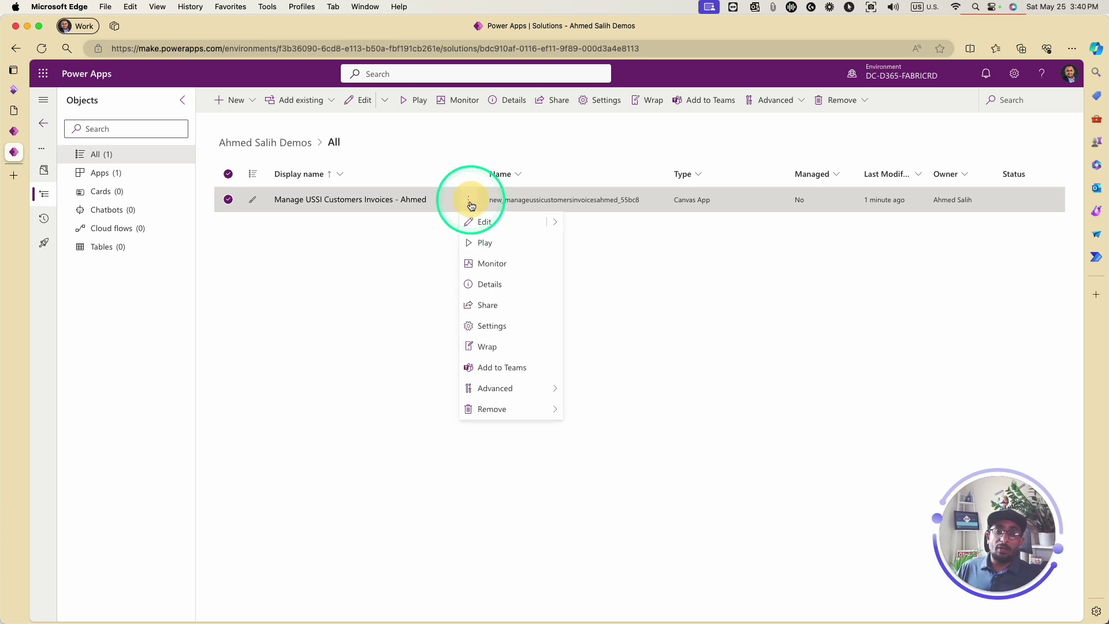
{"action": "left_click", "coordinate": [502, 291]}
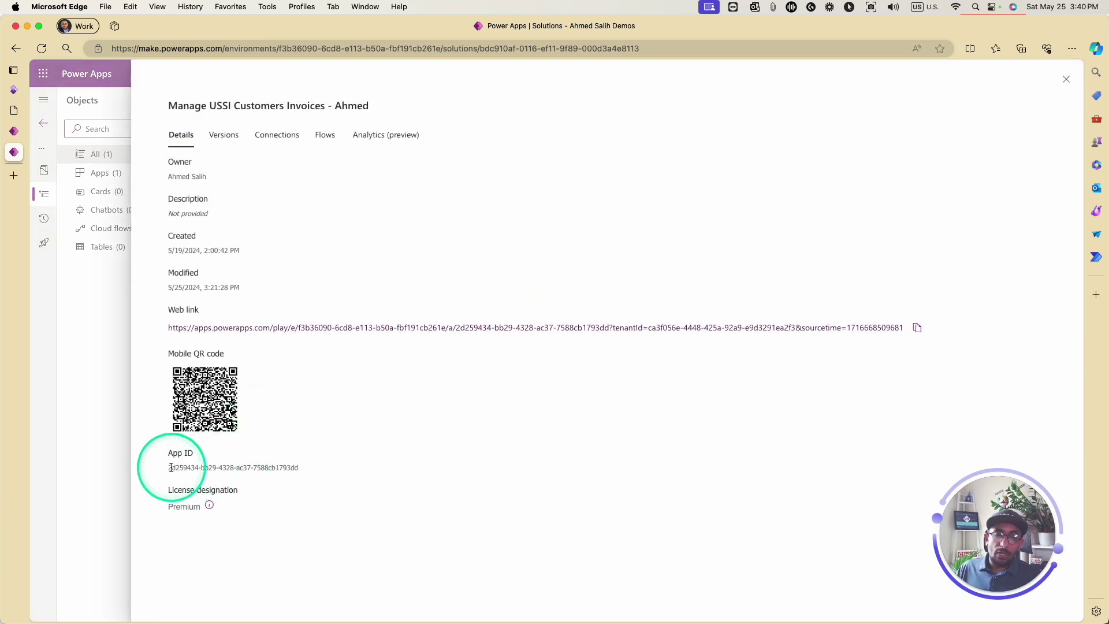
{"action": "left_click_drag", "start_coordinate": [169, 468], "coordinate": [298, 466]}
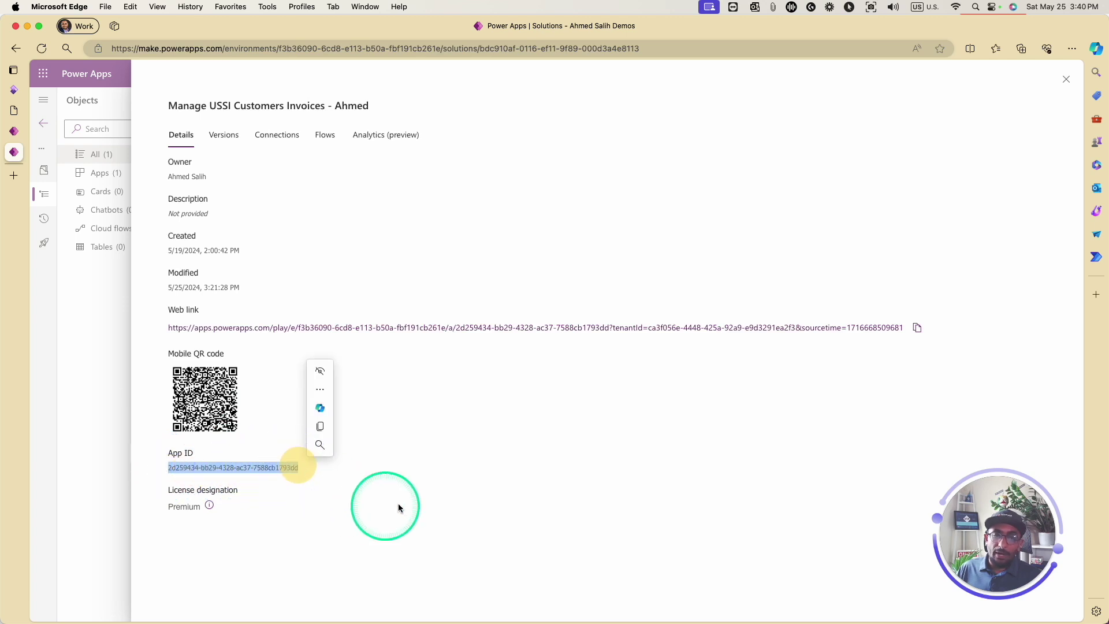
{"action": "key", "text": "super+c"}
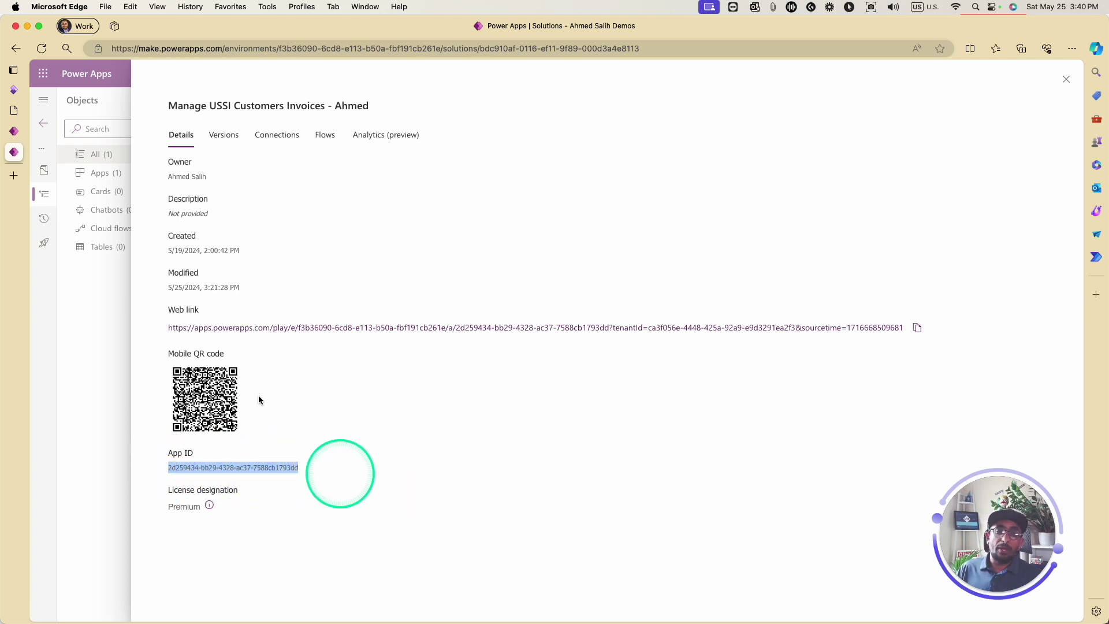
Step: Return to the All customers page and paste the copied ID as the new app's App ID
{"action": "left_click", "coordinate": [21, 89]}
{"action": "left_click", "coordinate": [929, 163]}
{"action": "key", "text": "super+v"}
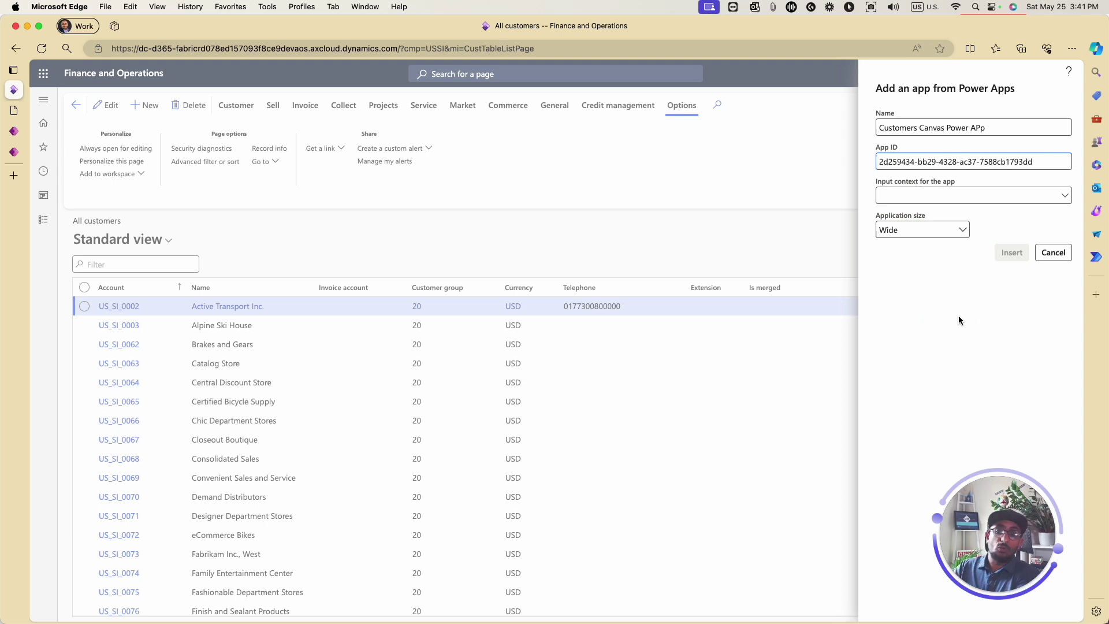
Step: Keep the application size at Wide and insert the app into the All customers page
{"action": "left_click", "coordinate": [963, 231]}
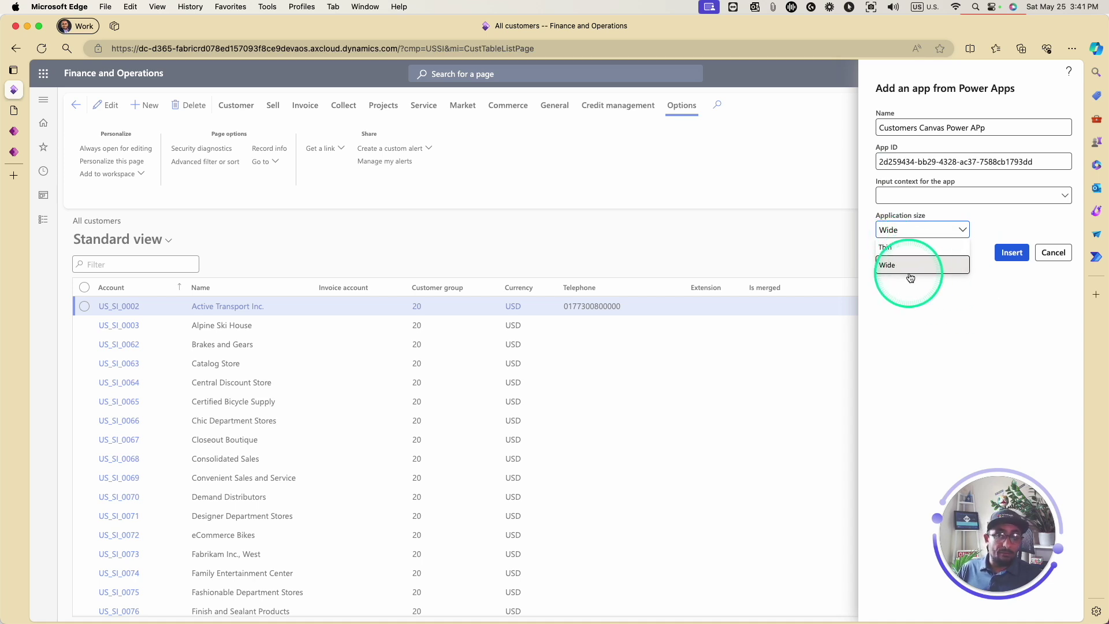
{"action": "left_click", "coordinate": [935, 292]}
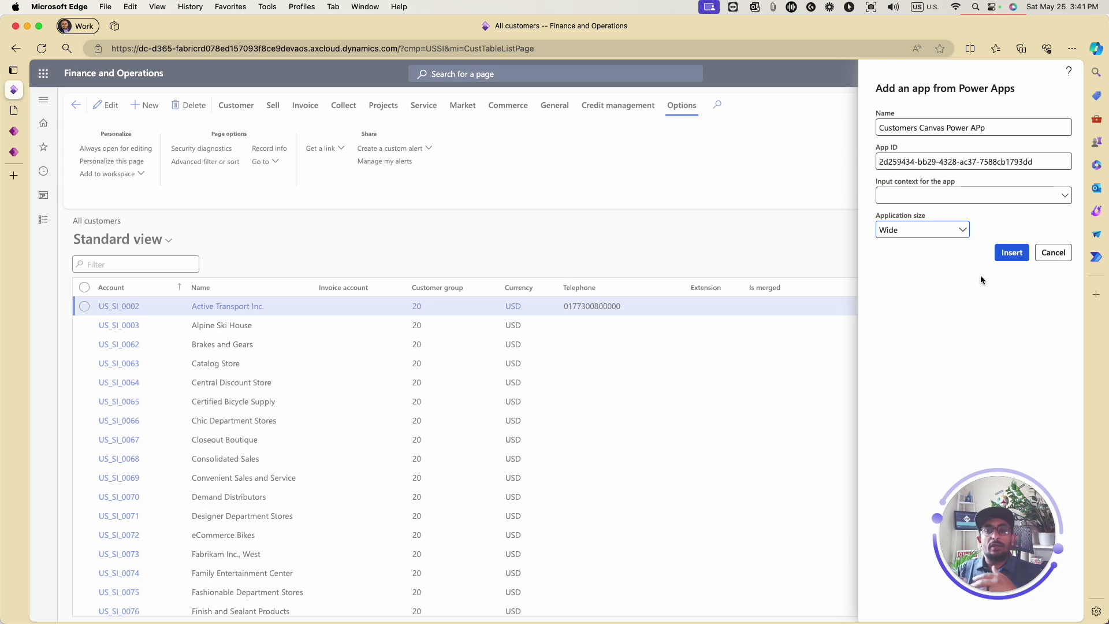
{"action": "left_click", "coordinate": [1006, 255]}
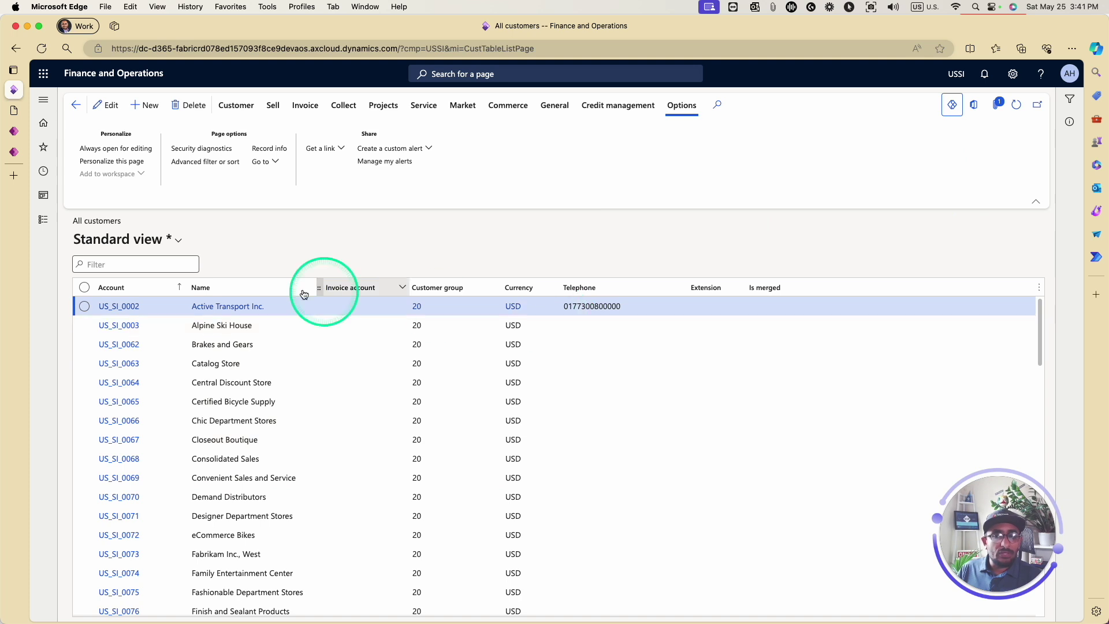
Step: Launch the embedded Customers Canvas Power APp from the All customers page and allow its Fin & Ops data permissions
{"action": "mouse_move", "coordinate": [164, 241]}
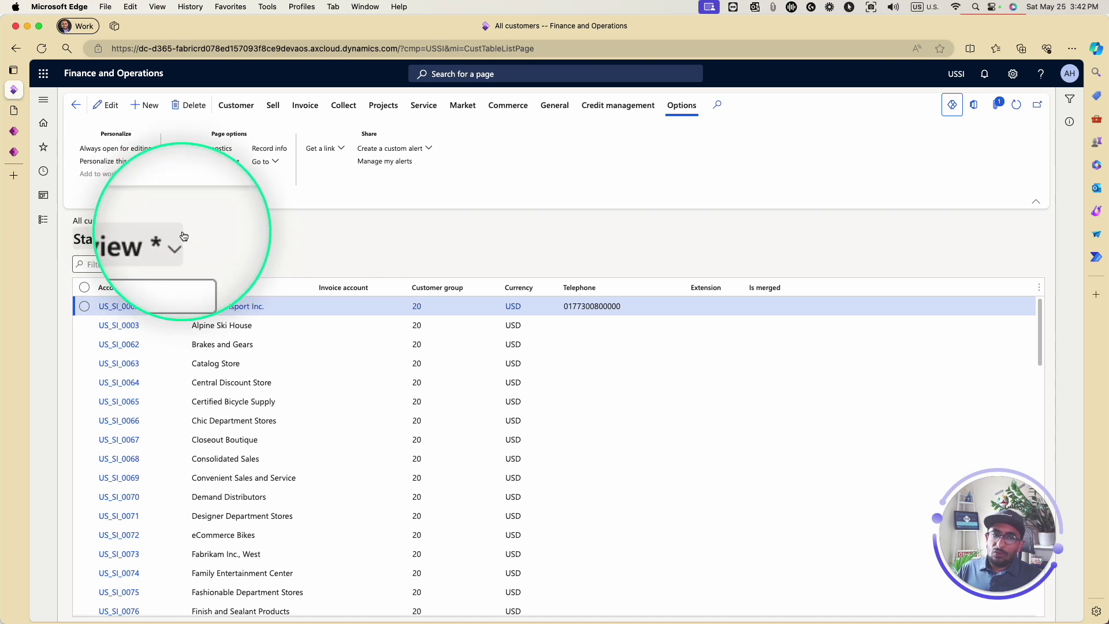
{"action": "left_click", "coordinate": [953, 106]}
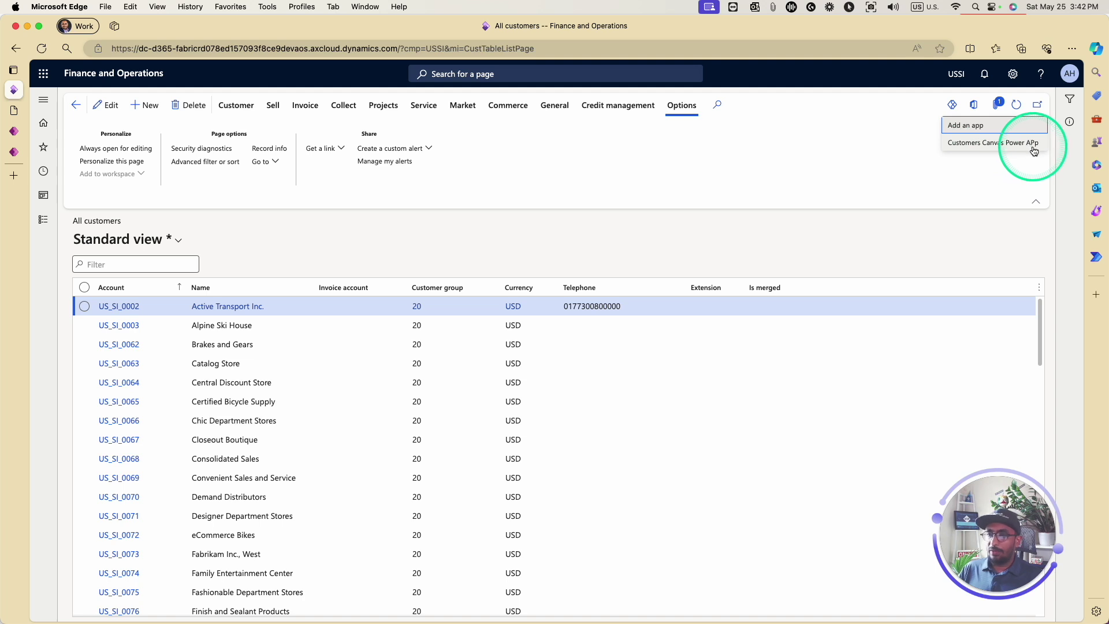
{"action": "left_click", "coordinate": [990, 147]}
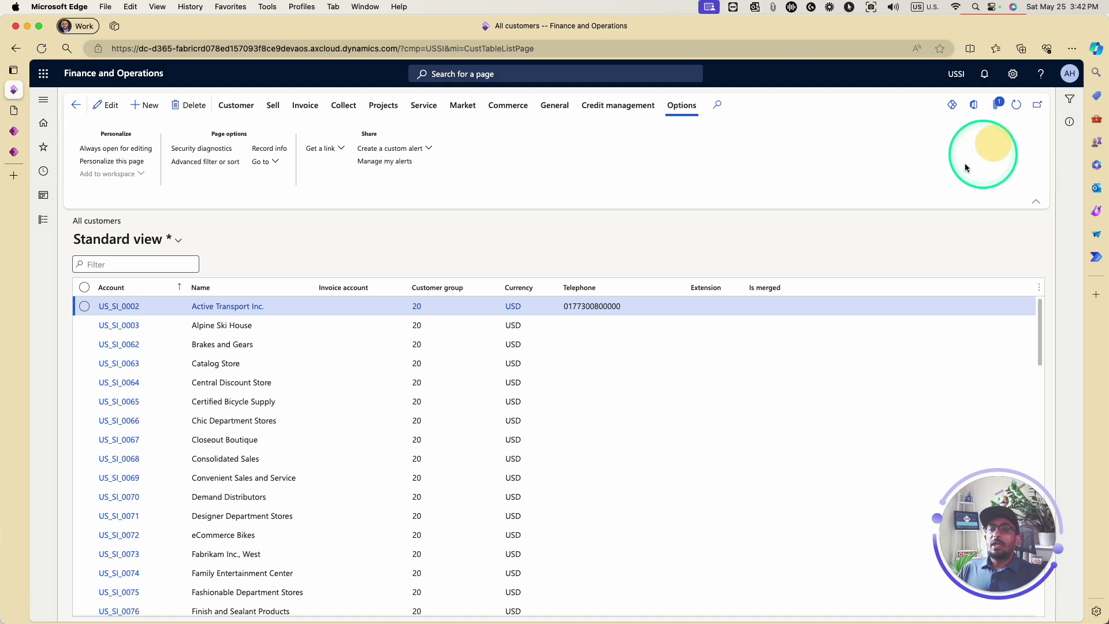
{"action": "left_click_drag", "start_coordinate": [939, 479], "coordinate": [116, 532]}
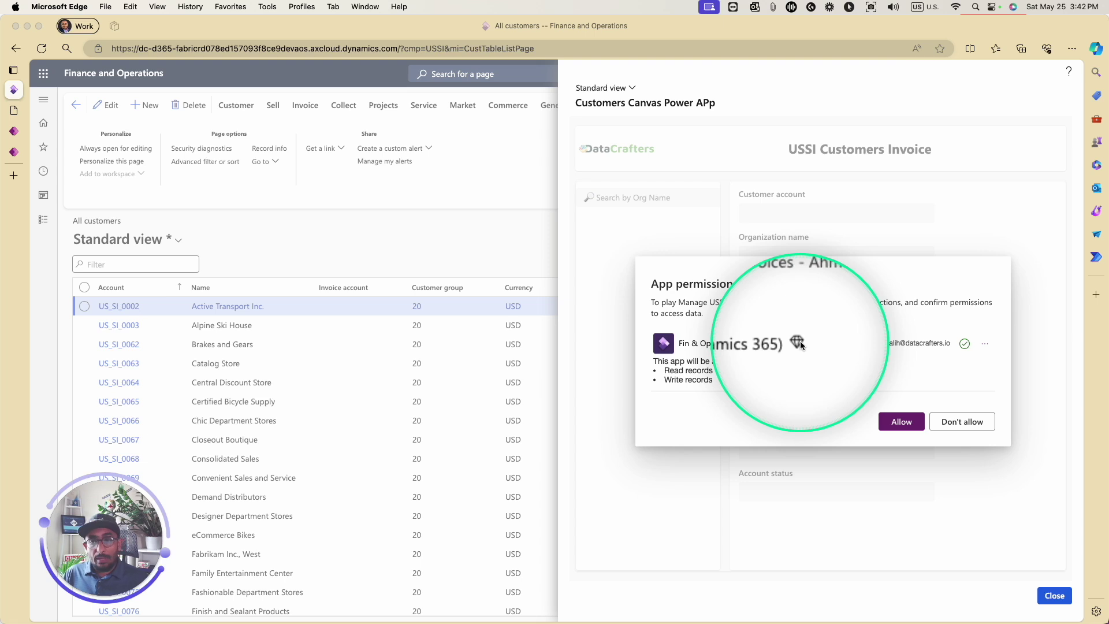
{"action": "left_click", "coordinate": [894, 428]}
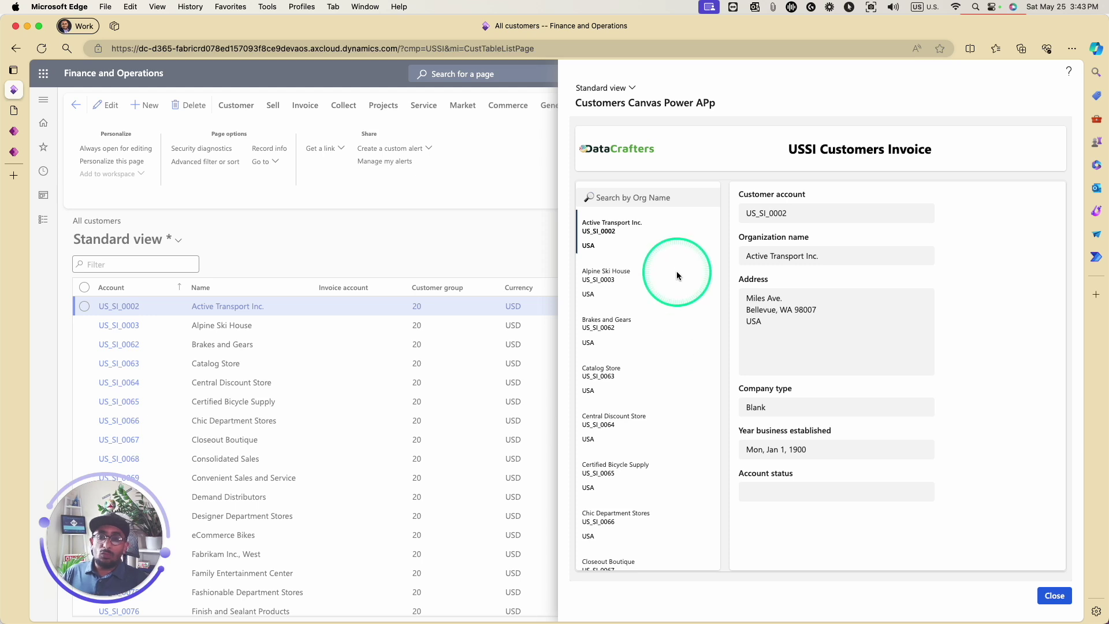
Step: Browse customer records in the embedded app, viewing Alpine Ski House and going back to Active Transport Inc
{"action": "left_click", "coordinate": [625, 289]}
{"action": "left_click", "coordinate": [626, 322]}
{"action": "left_click", "coordinate": [626, 269]}
{"action": "left_click", "coordinate": [626, 237]}
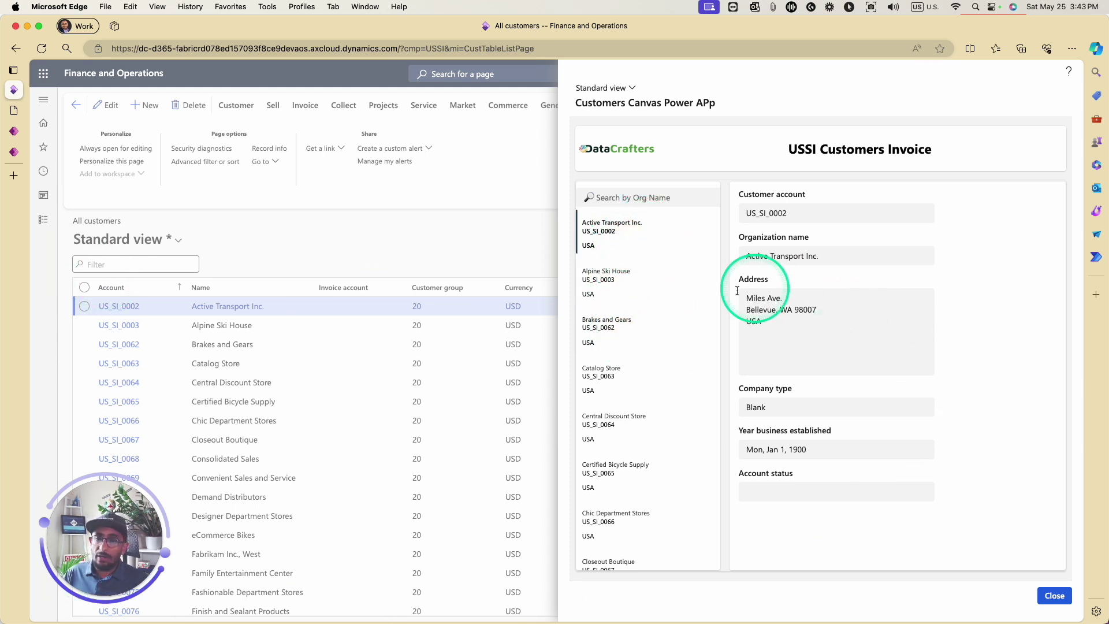
{"action": "left_click", "coordinate": [629, 279]}
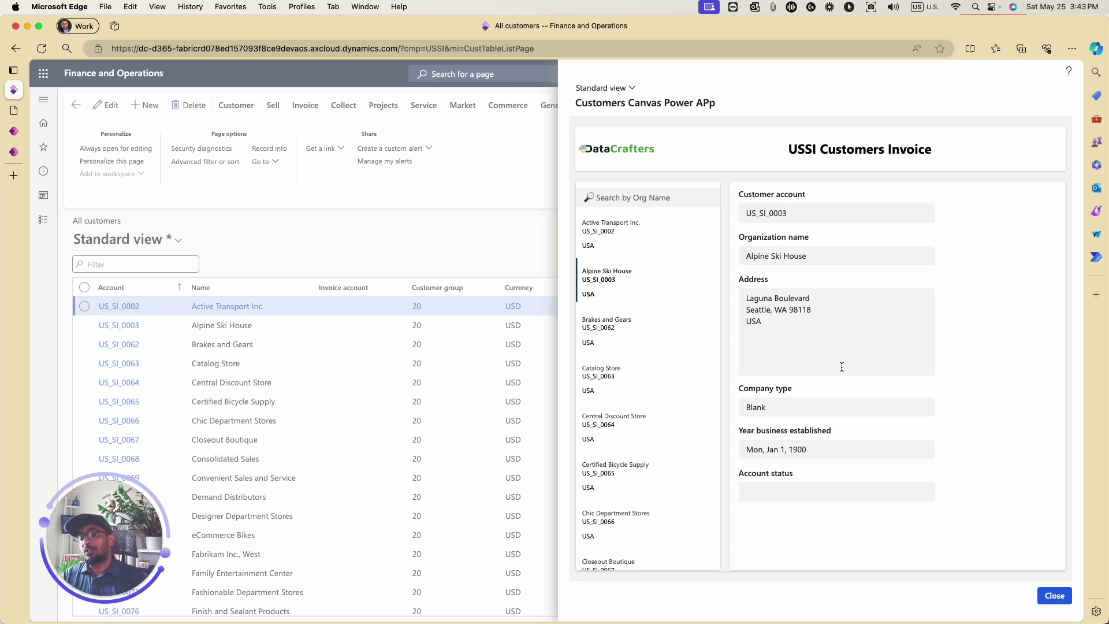
{"action": "left_click", "coordinate": [637, 237]}
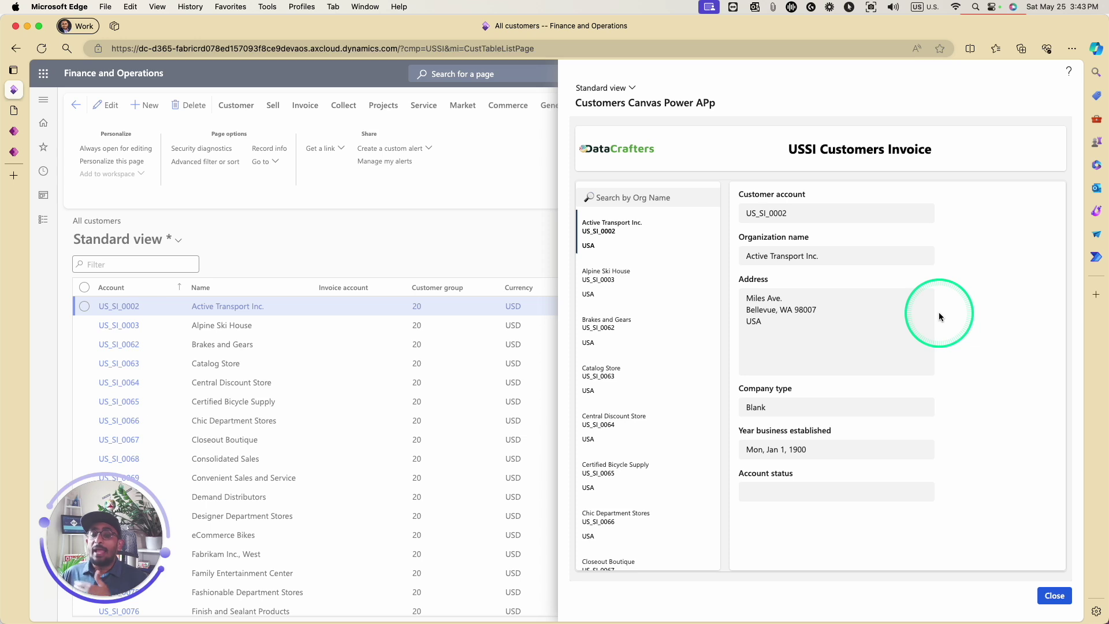
Step: Filter the embedded app's customers by "ca" and view the Mechanical Products Ltd. and Technical Parts Manufacturing records
{"action": "left_click", "coordinate": [648, 196]}
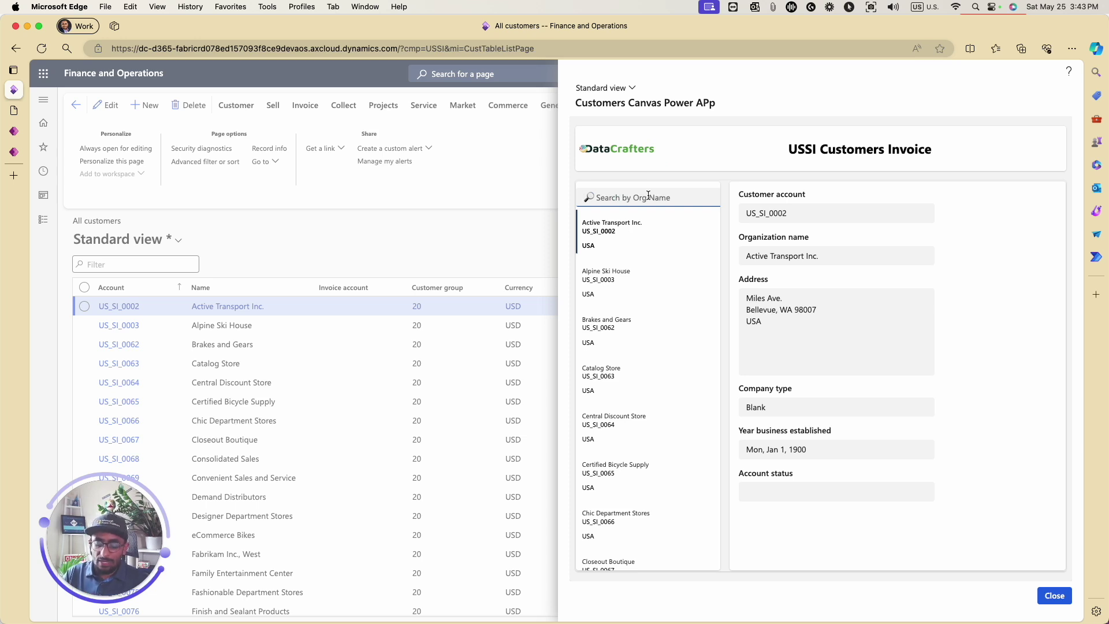
{"action": "type", "text": "ca"}
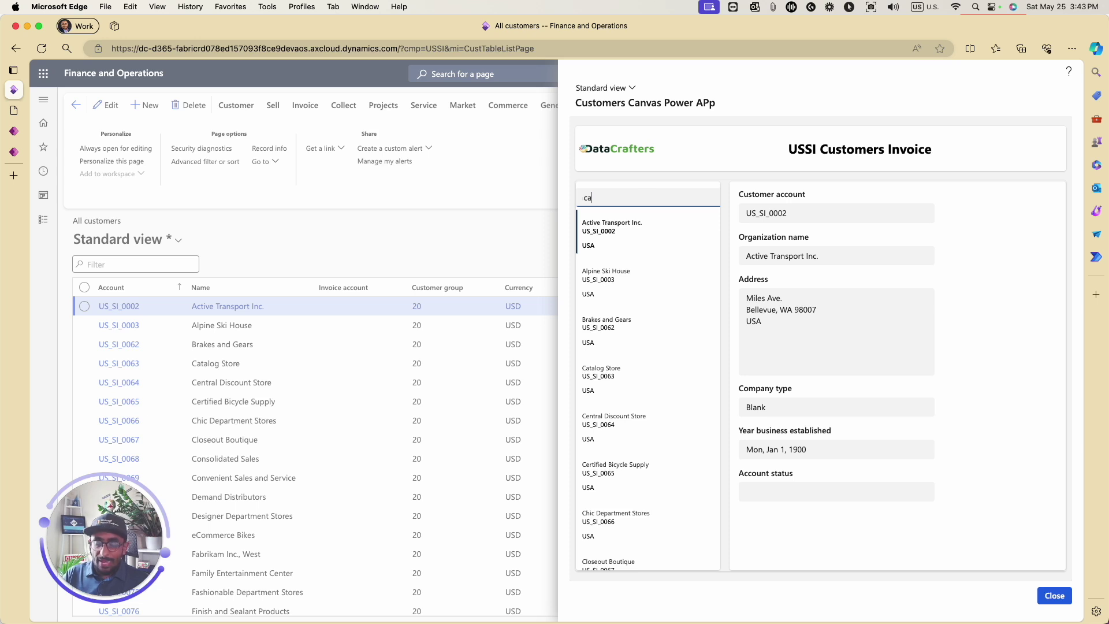
{"action": "left_click", "coordinate": [650, 229]}
{"action": "left_click", "coordinate": [592, 220]}
{"action": "left_click", "coordinate": [626, 229]}
{"action": "left_click", "coordinate": [588, 280]}
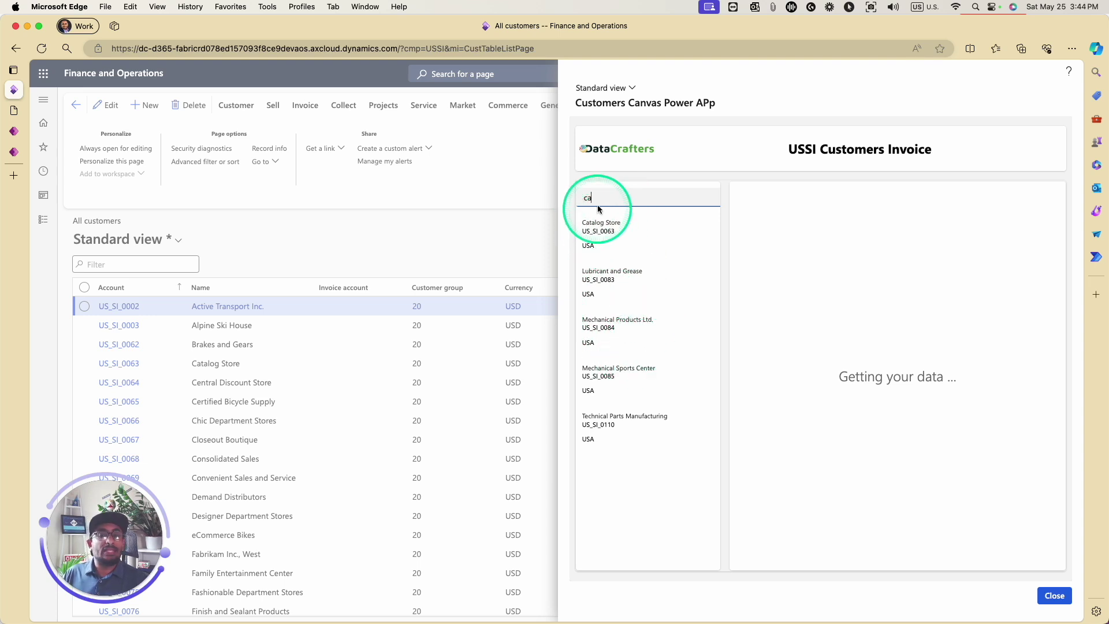
{"action": "left_click", "coordinate": [633, 345]}
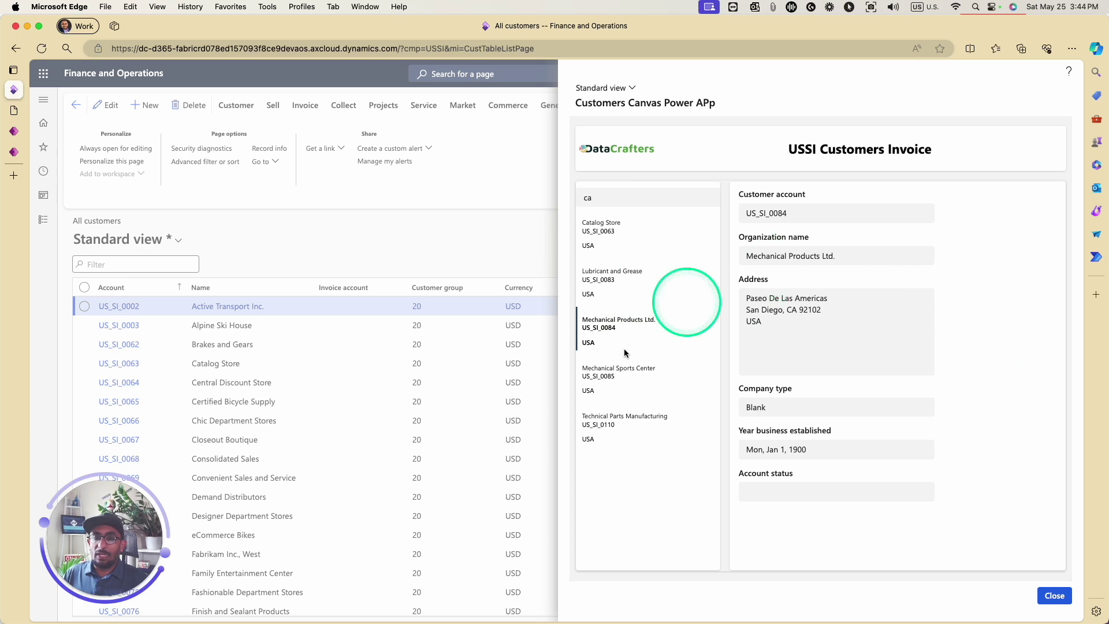
{"action": "left_click", "coordinate": [611, 390]}
{"action": "left_click", "coordinate": [614, 426]}
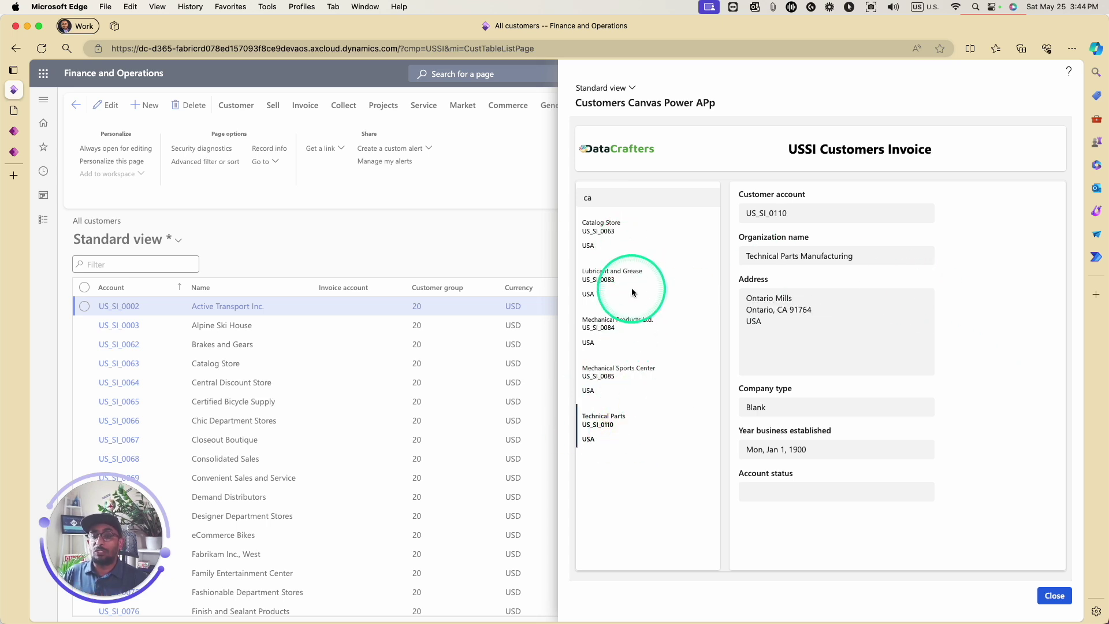
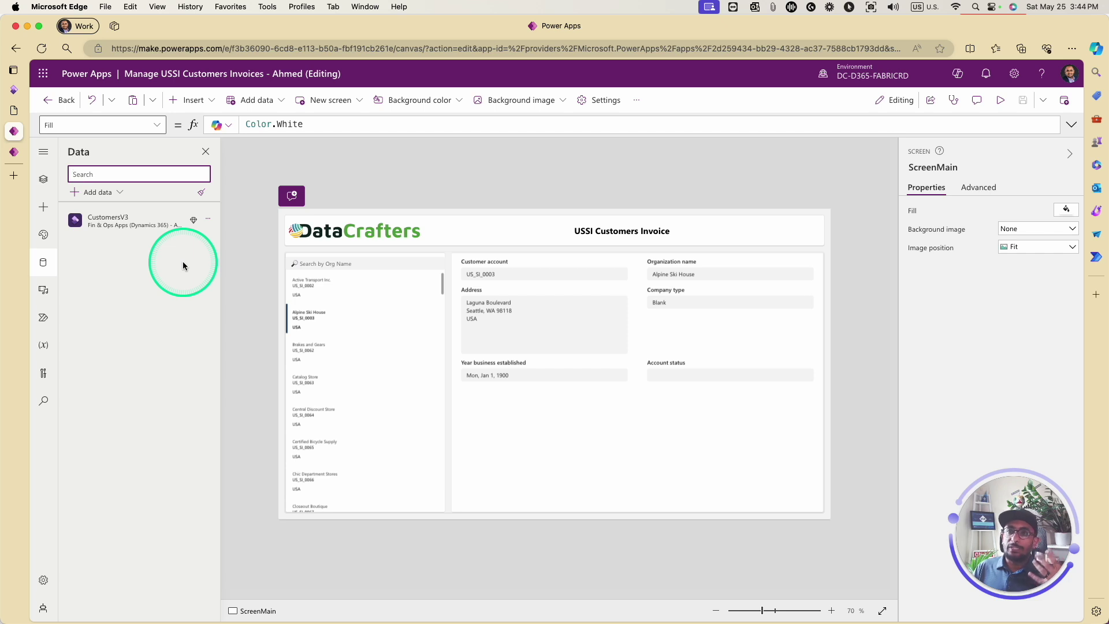
Step: In the Power Apps editor, remove the CustomersV3 data source from the Manage USSI Customers Invoices app
{"action": "left_click", "coordinate": [208, 224]}
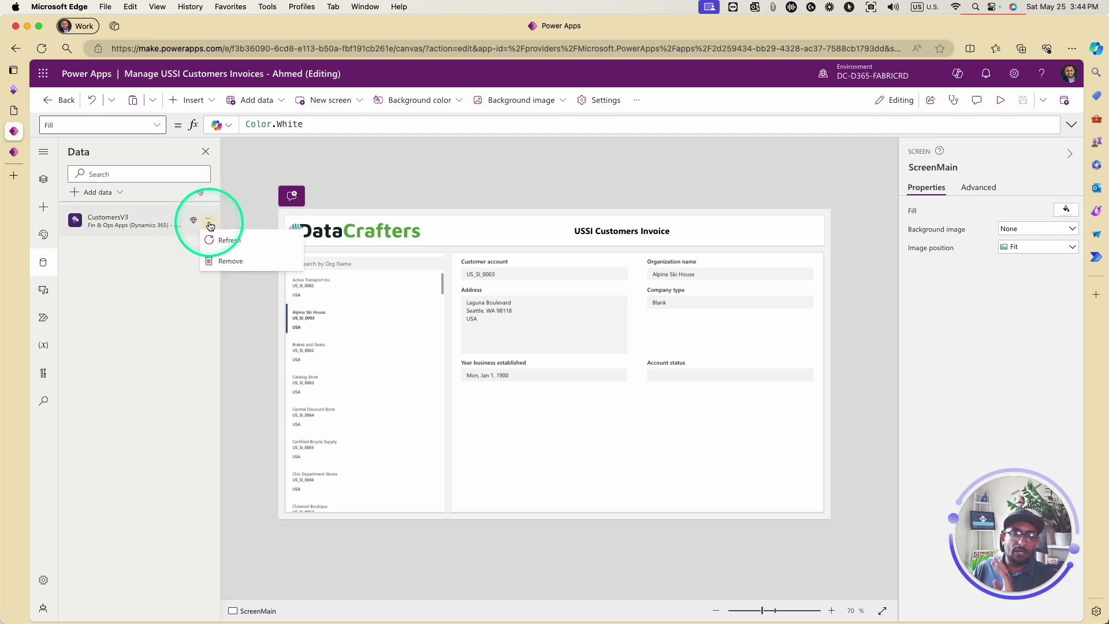
{"action": "left_click", "coordinate": [226, 261]}
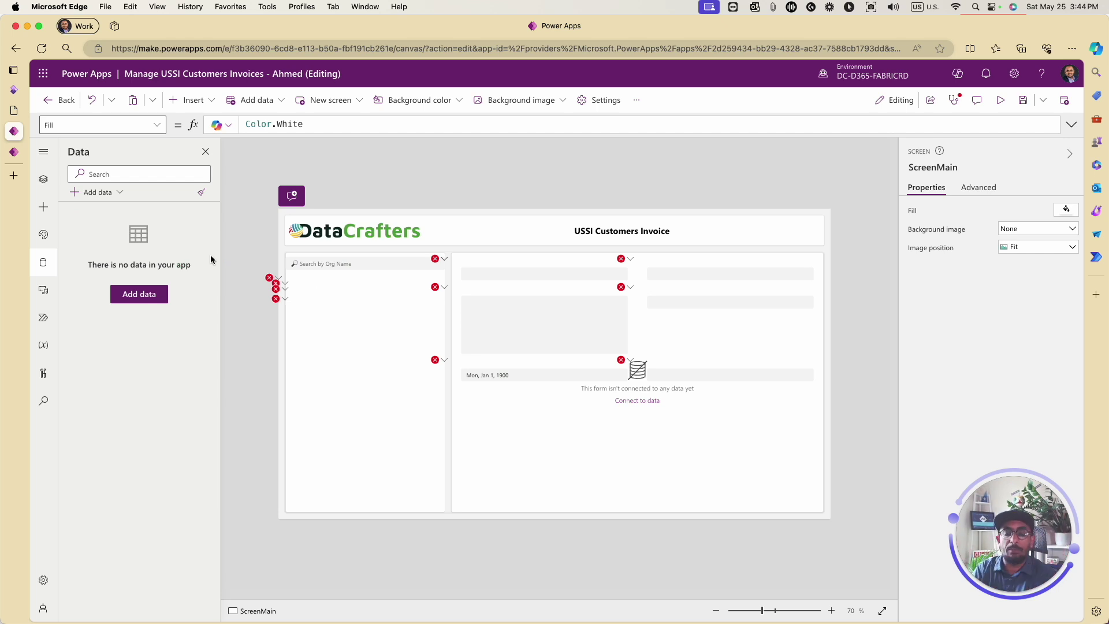
{"action": "left_click", "coordinate": [101, 198]}
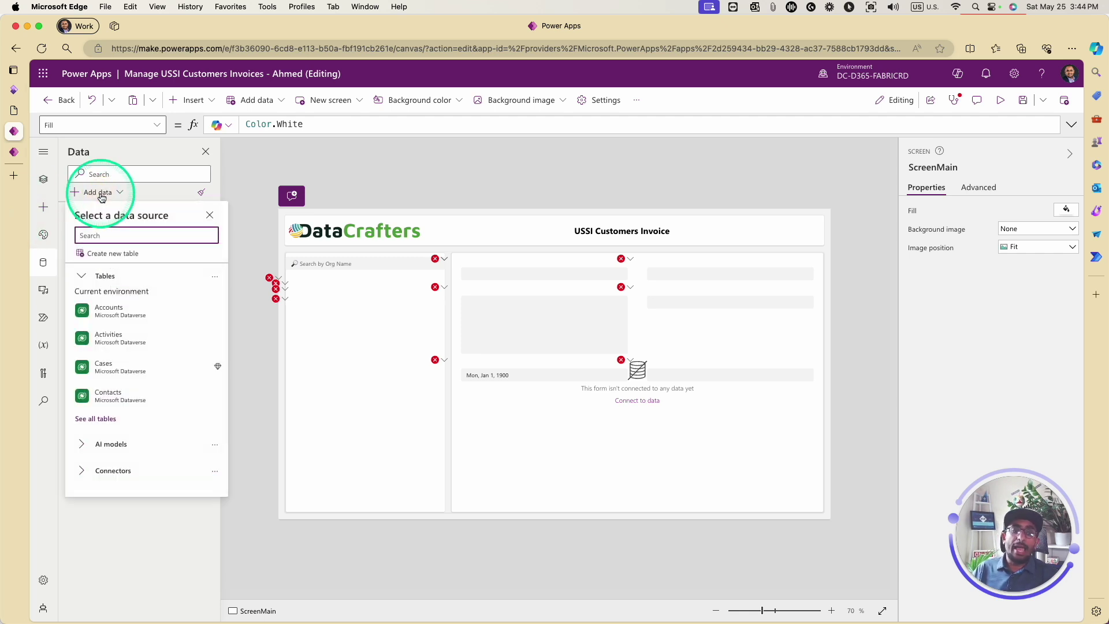
{"action": "type", "text": "Fin"}
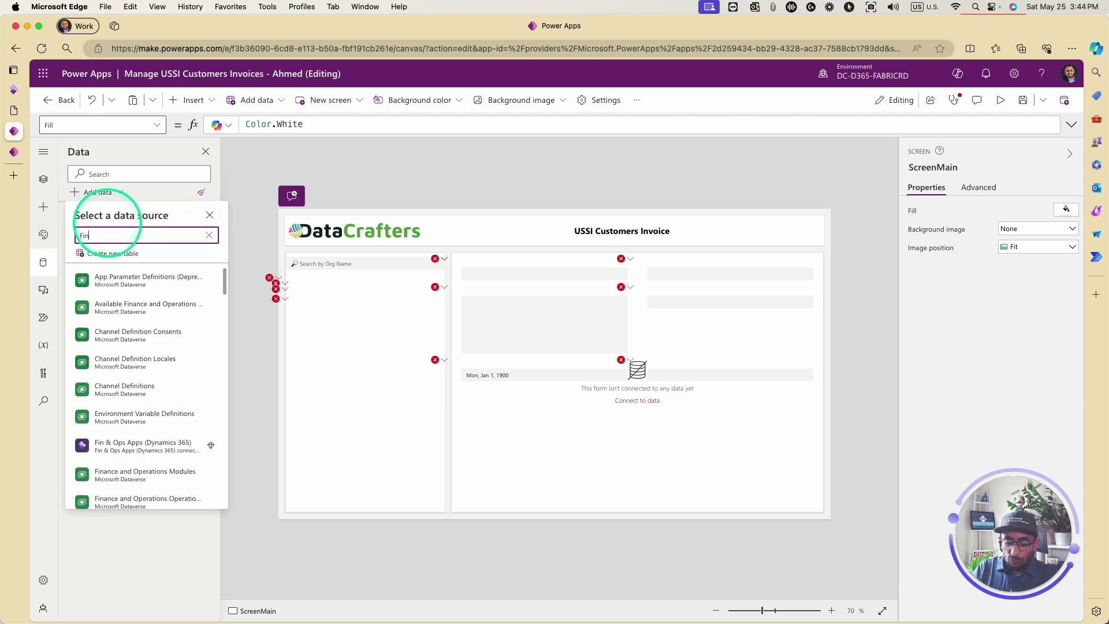
{"action": "type", "text": " &"}
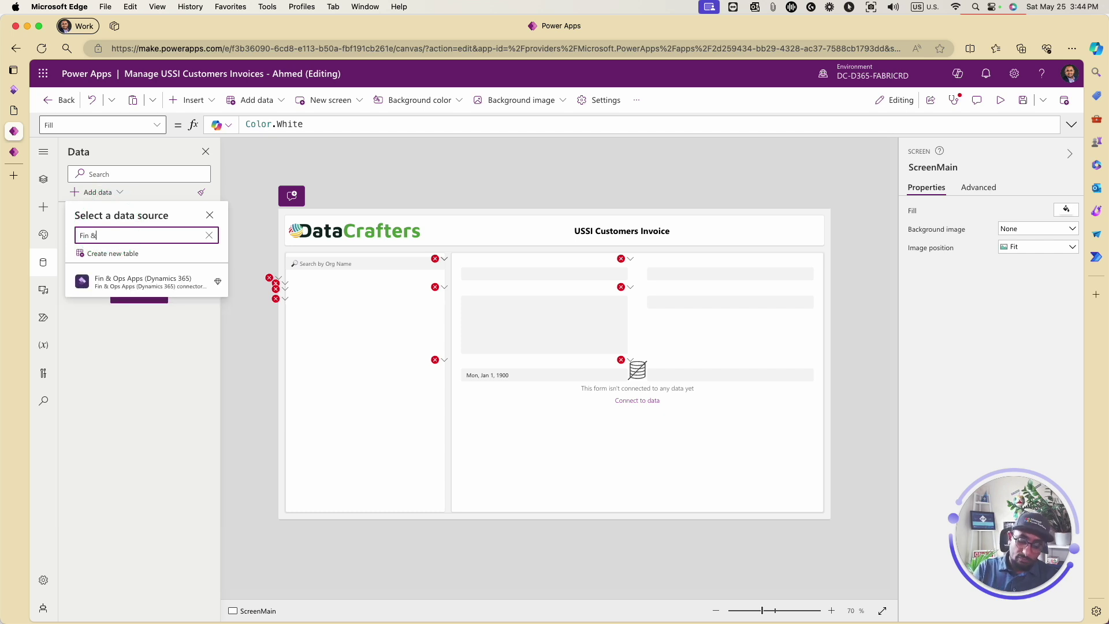
{"action": "mouse_move", "coordinate": [167, 275]}
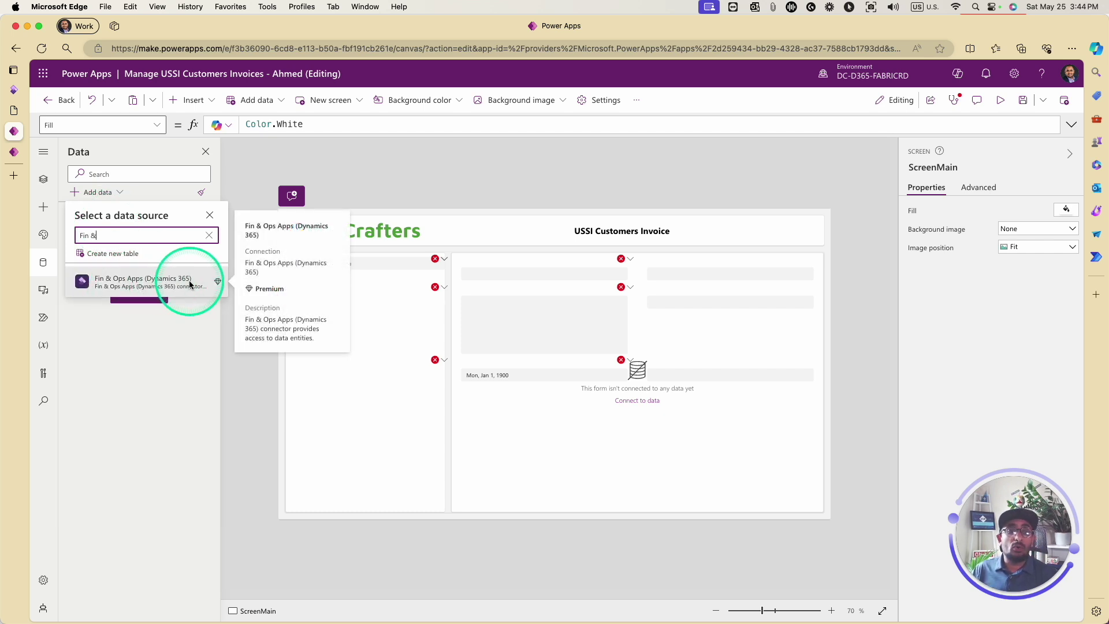
{"action": "key", "text": "Escape"}
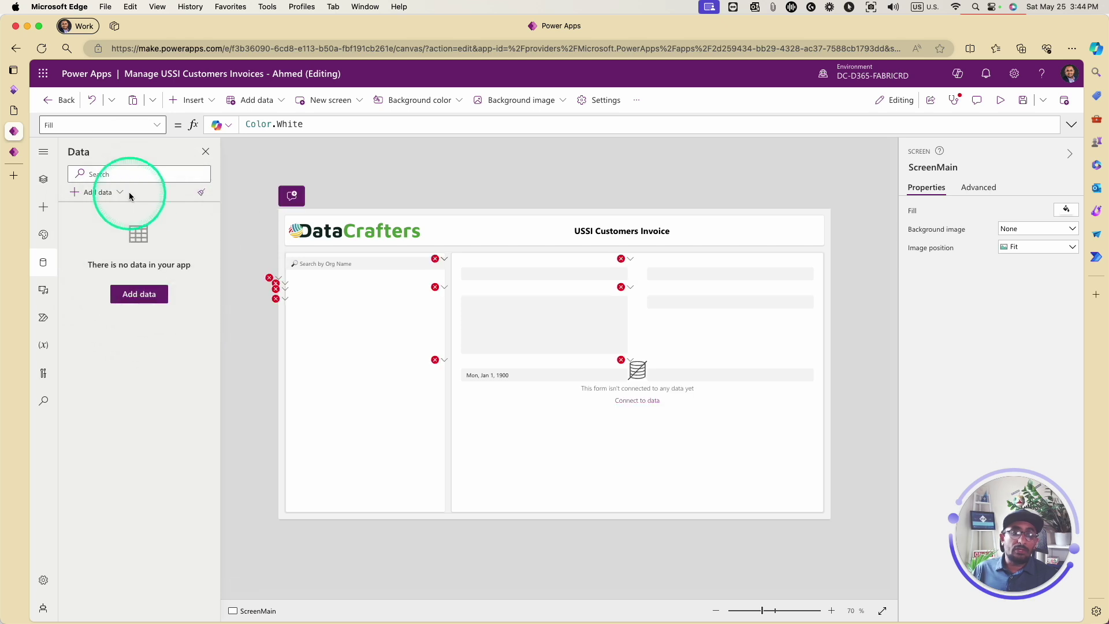
Step: Find the Fin & Ops Apps (Dynamics 365) connector by searching for "Fin &" and create a new connection with it
{"action": "left_click", "coordinate": [112, 196]}
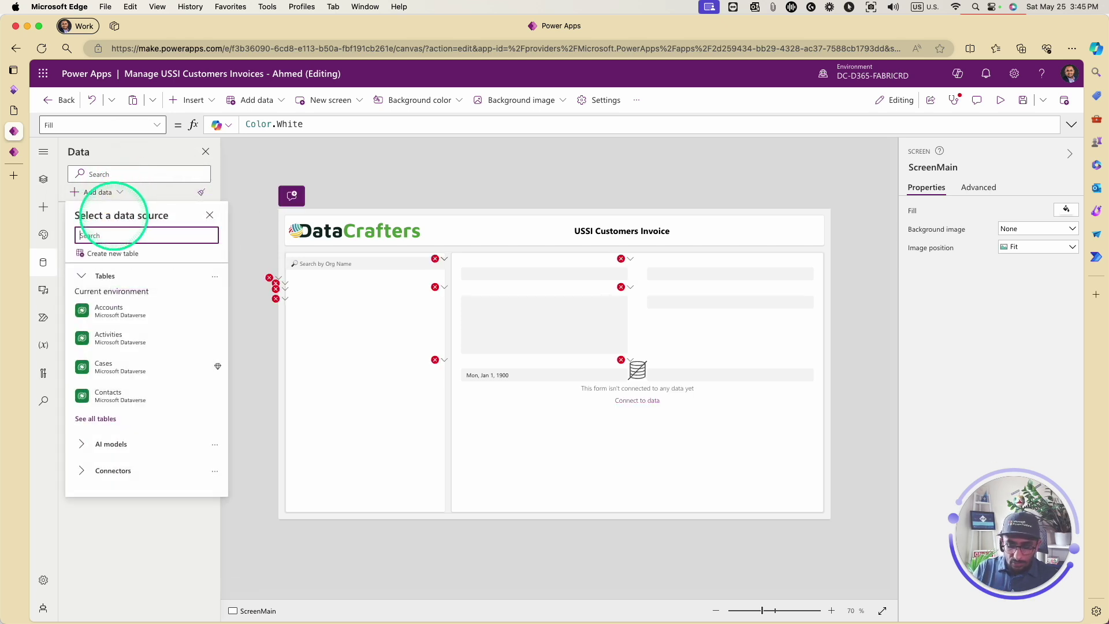
{"action": "type", "text": "Fin &"}
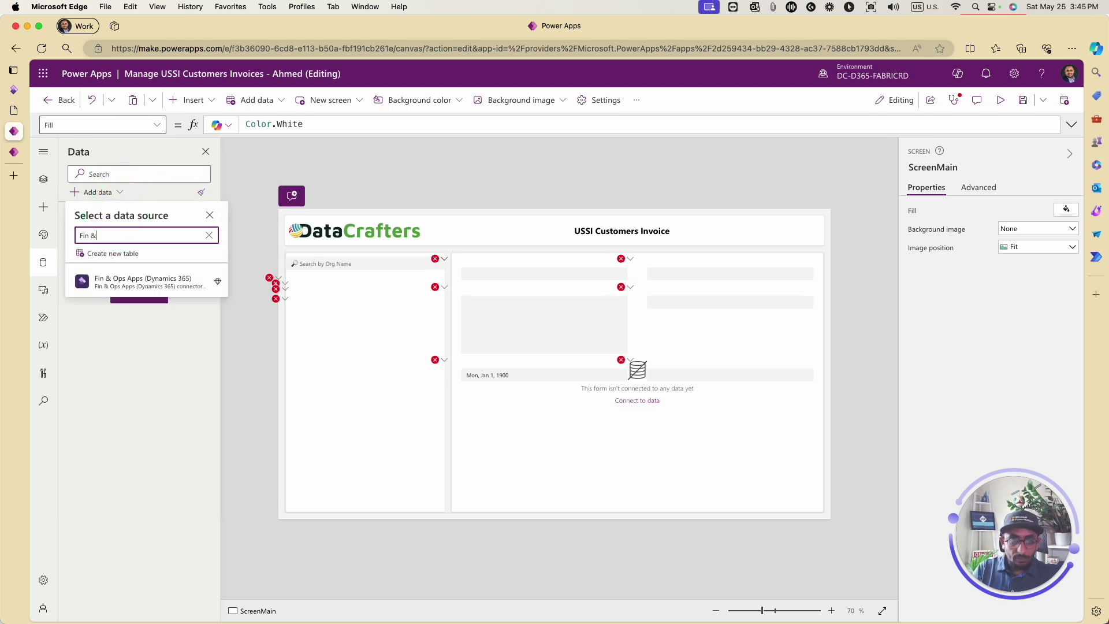
{"action": "mouse_move", "coordinate": [218, 287]}
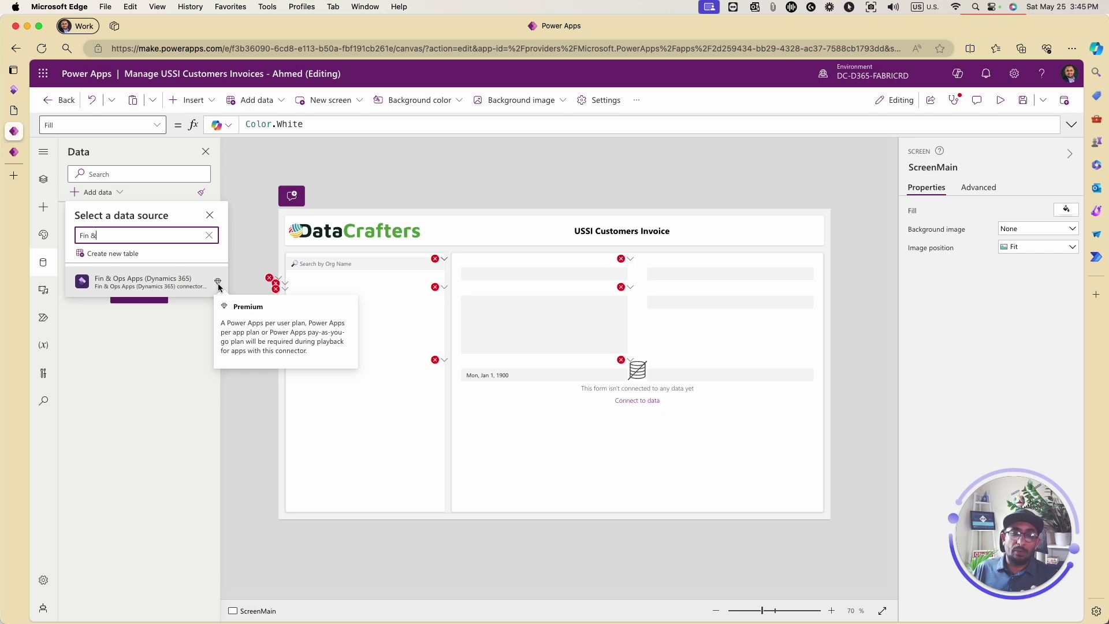
{"action": "left_click", "coordinate": [217, 286]}
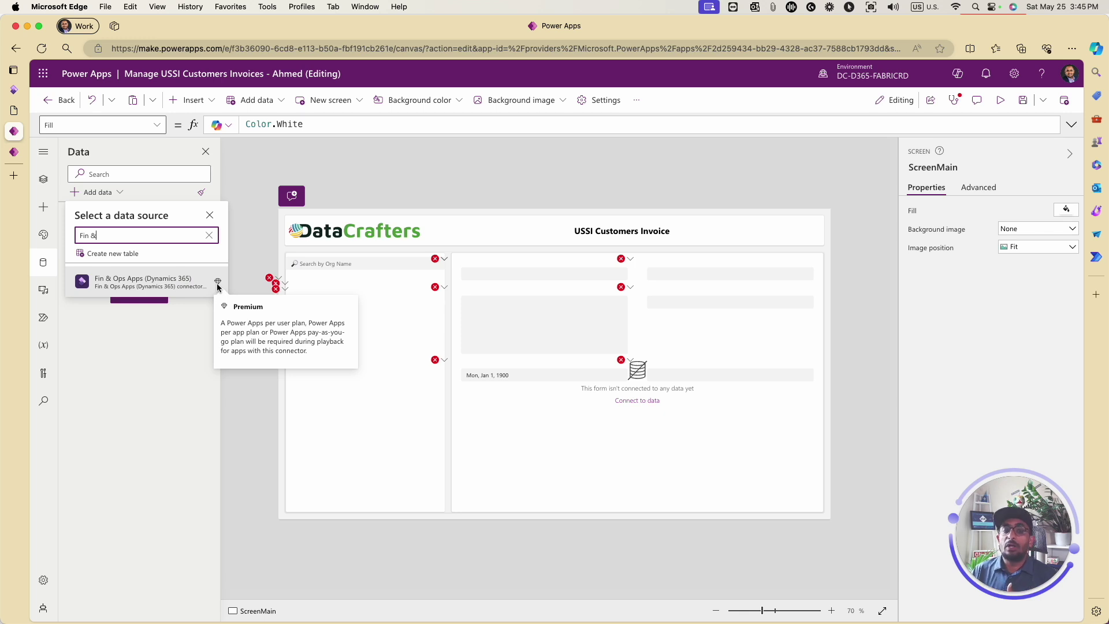
{"action": "left_click", "coordinate": [176, 283]}
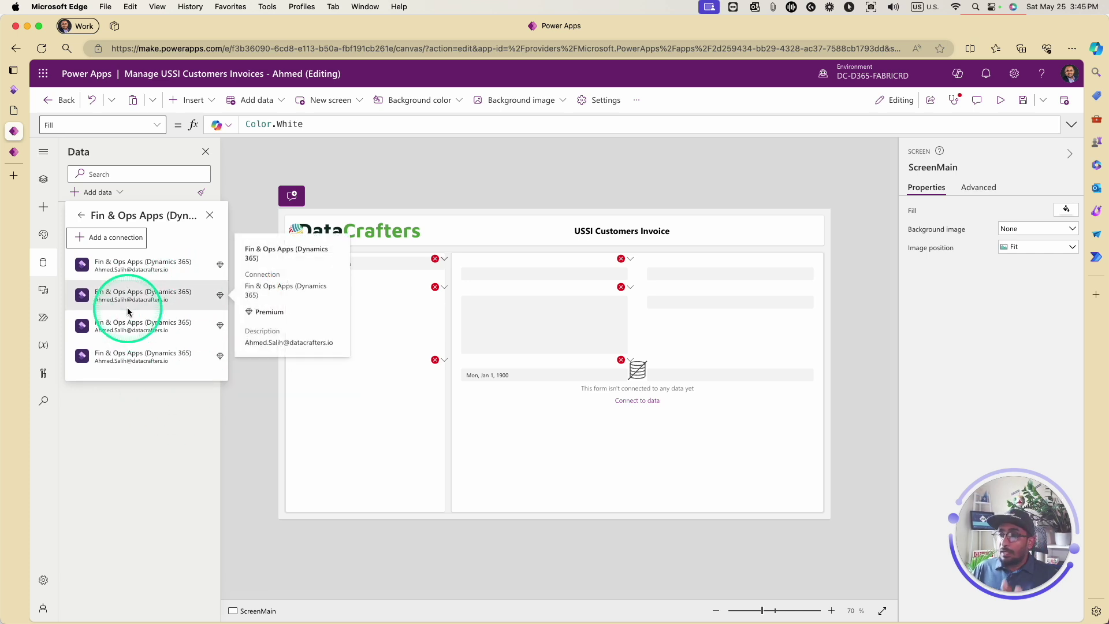
{"action": "left_click", "coordinate": [109, 248]}
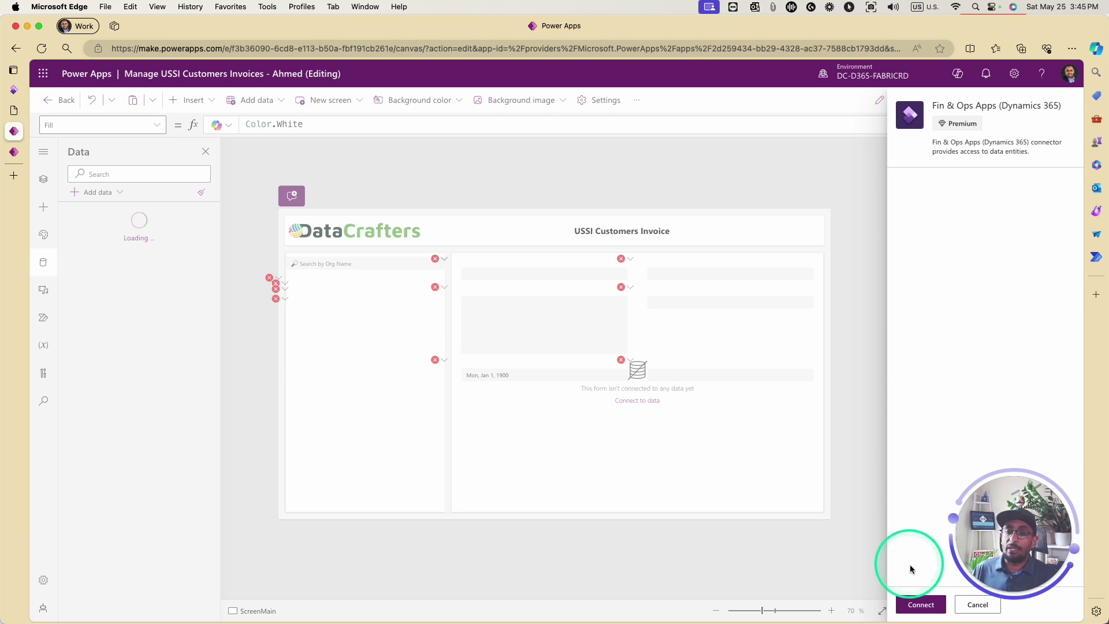
{"action": "left_click", "coordinate": [919, 604]}
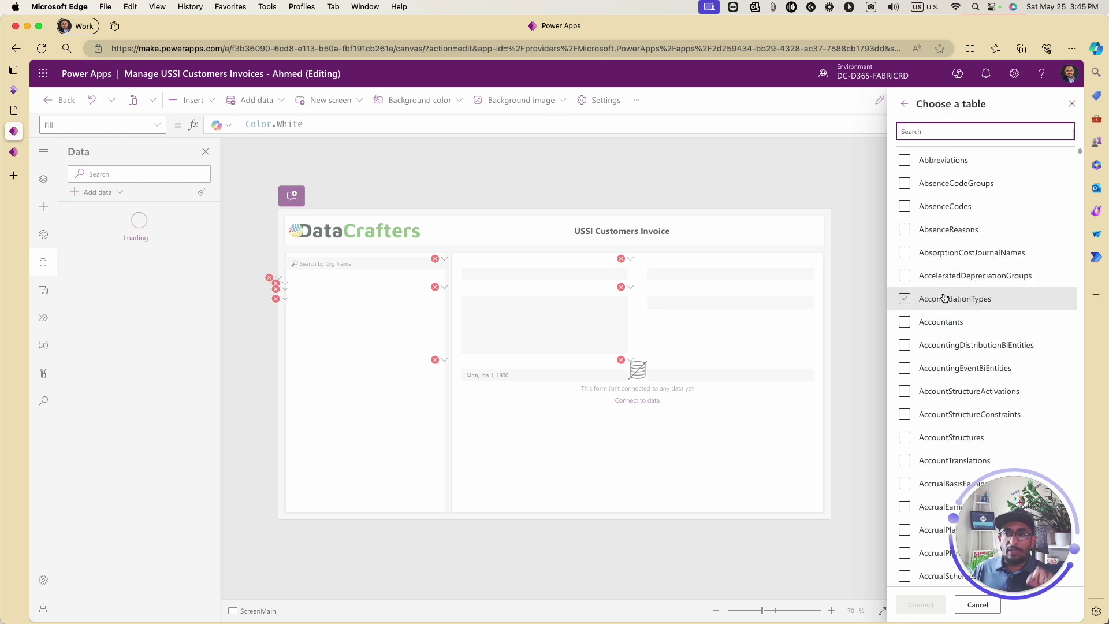
{"action": "left_click", "coordinate": [947, 273]}
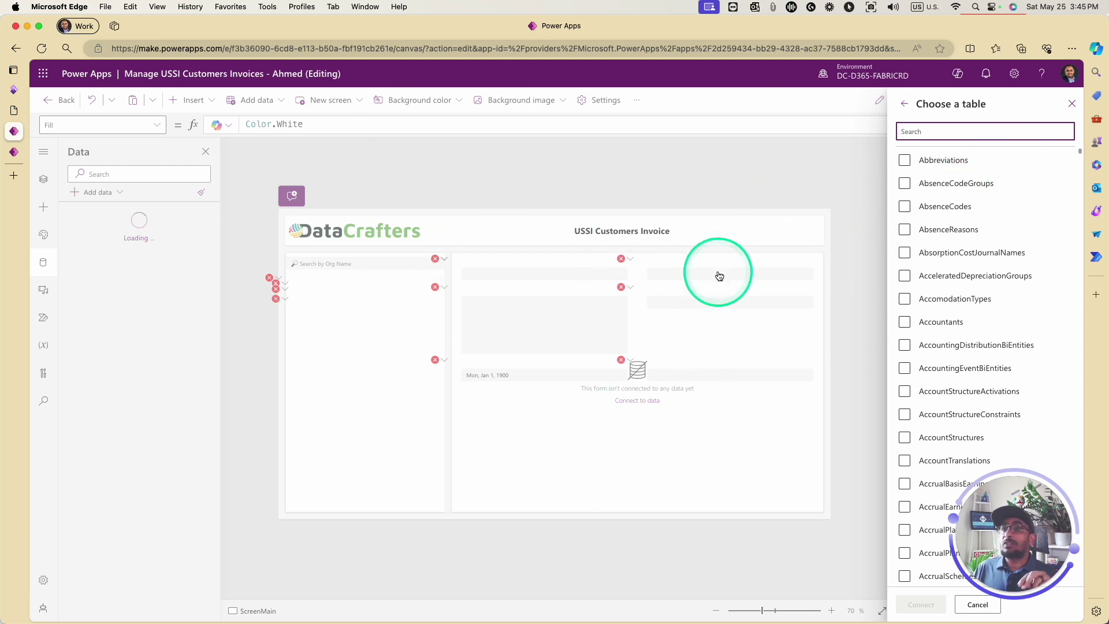
Step: Switch to Finance and Operations, open Users under System administration, and examine the app maker's own user record and roles
{"action": "left_click", "coordinate": [16, 93]}
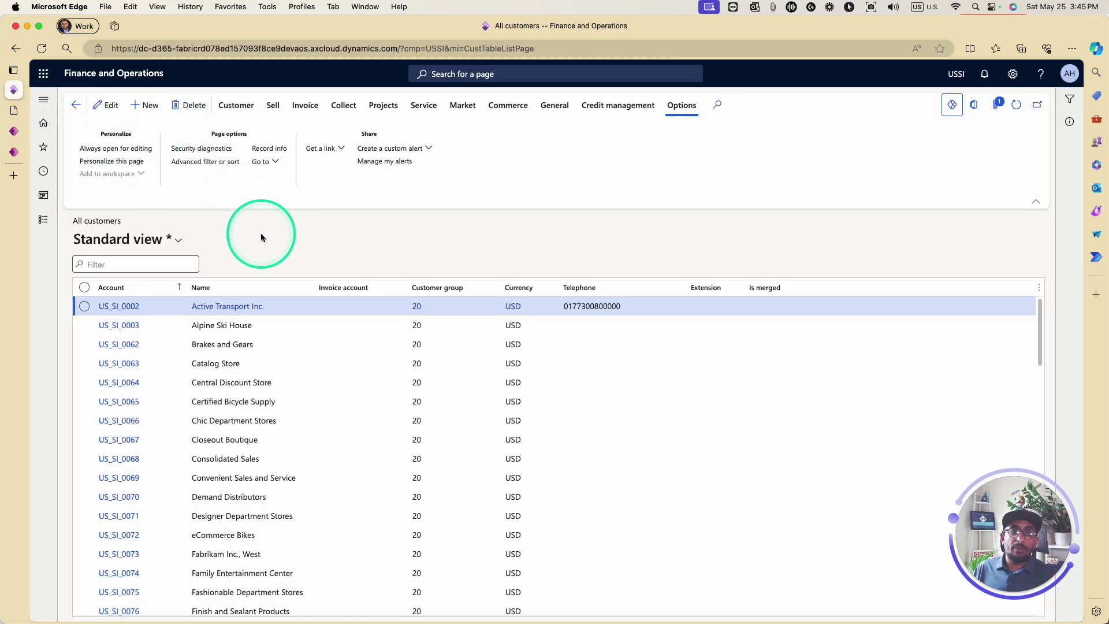
{"action": "left_click", "coordinate": [44, 99]}
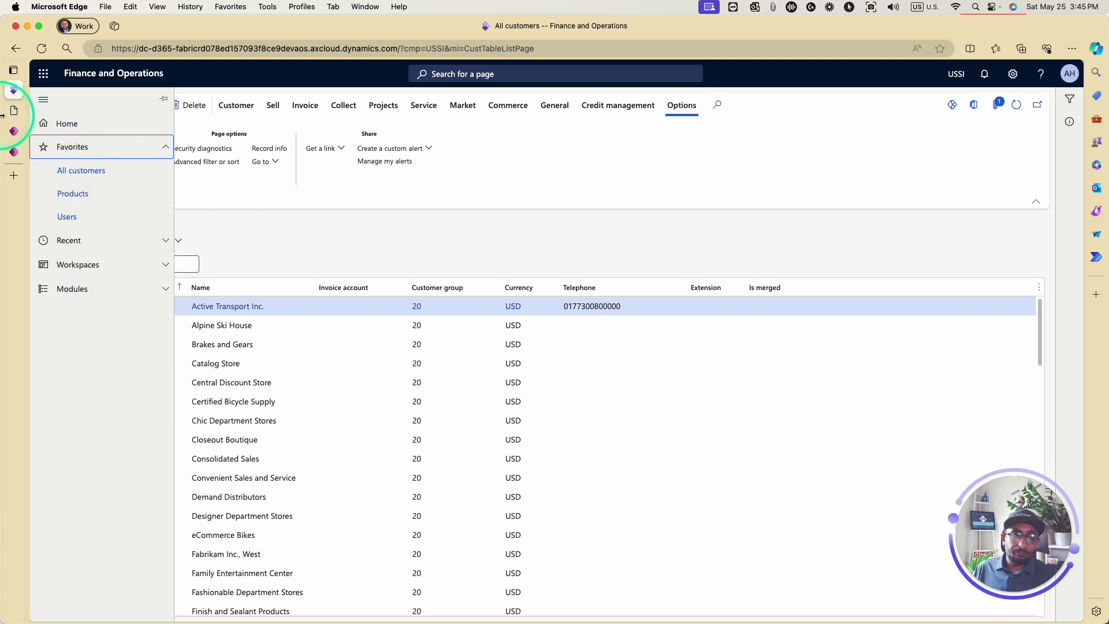
{"action": "left_click", "coordinate": [101, 290]}
{"action": "scroll", "coordinate": [103, 369], "scroll_direction": "down", "scroll_amount": 5}
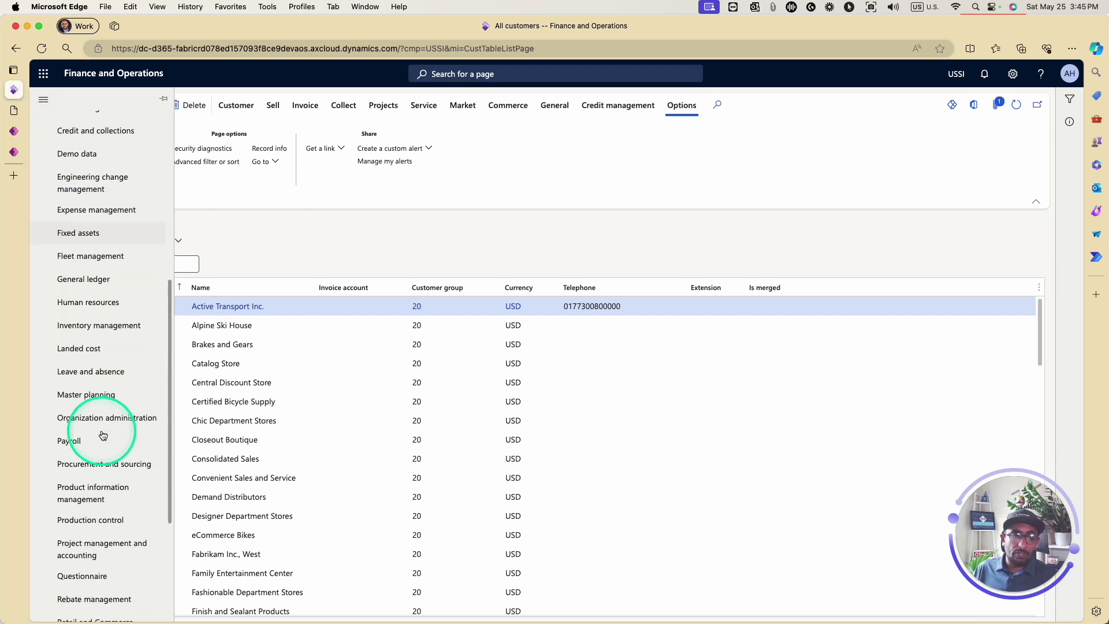
{"action": "scroll", "coordinate": [103, 434], "scroll_direction": "down", "scroll_amount": 3}
{"action": "left_click", "coordinate": [98, 493]}
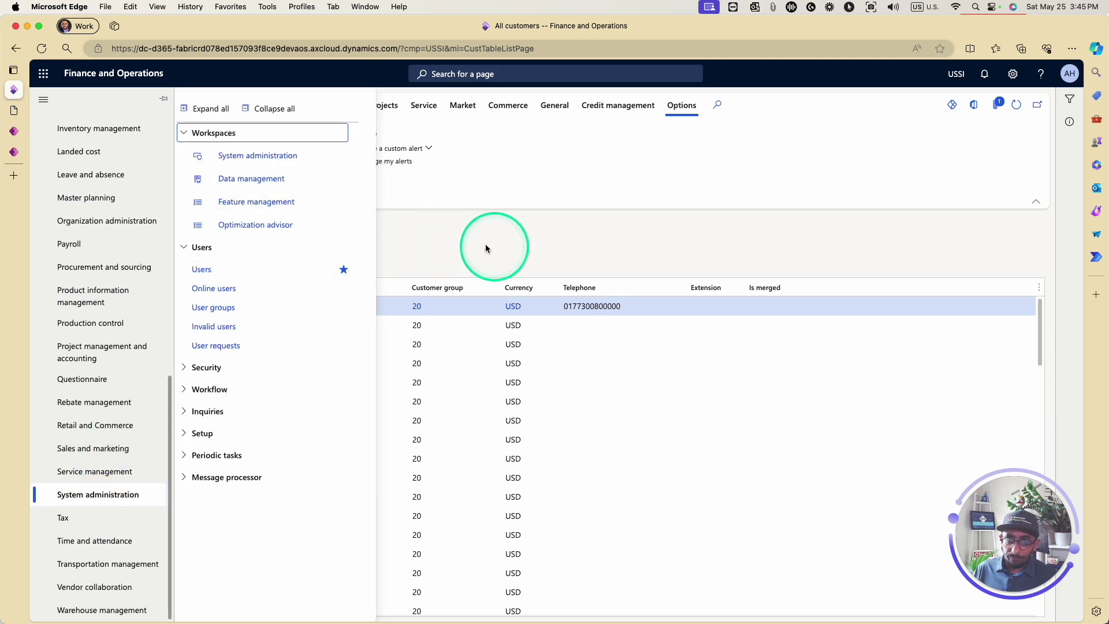
{"action": "left_click", "coordinate": [202, 269]}
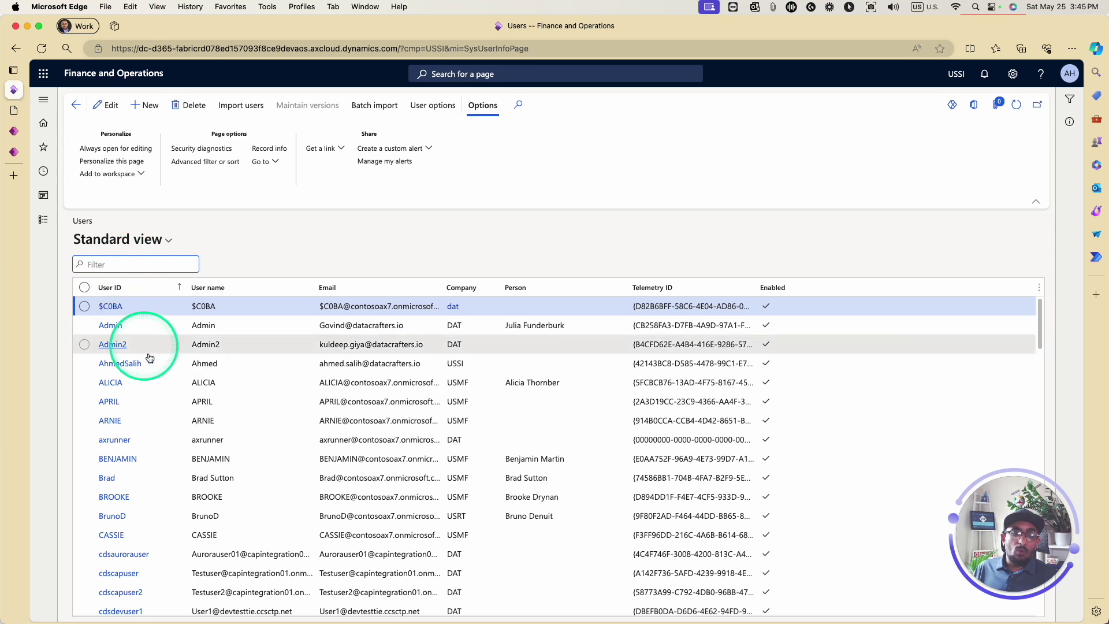
{"action": "left_click", "coordinate": [124, 364]}
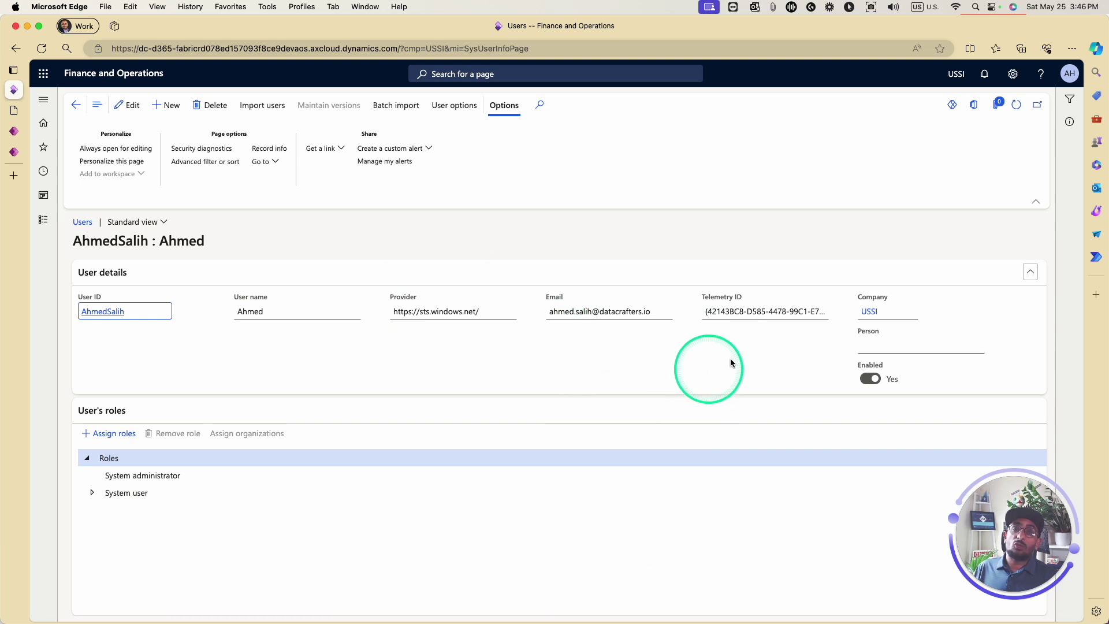
Step: Browse the connector's table list in Power Apps and compare it with the environment's OData data entities page
{"action": "left_click", "coordinate": [14, 131]}
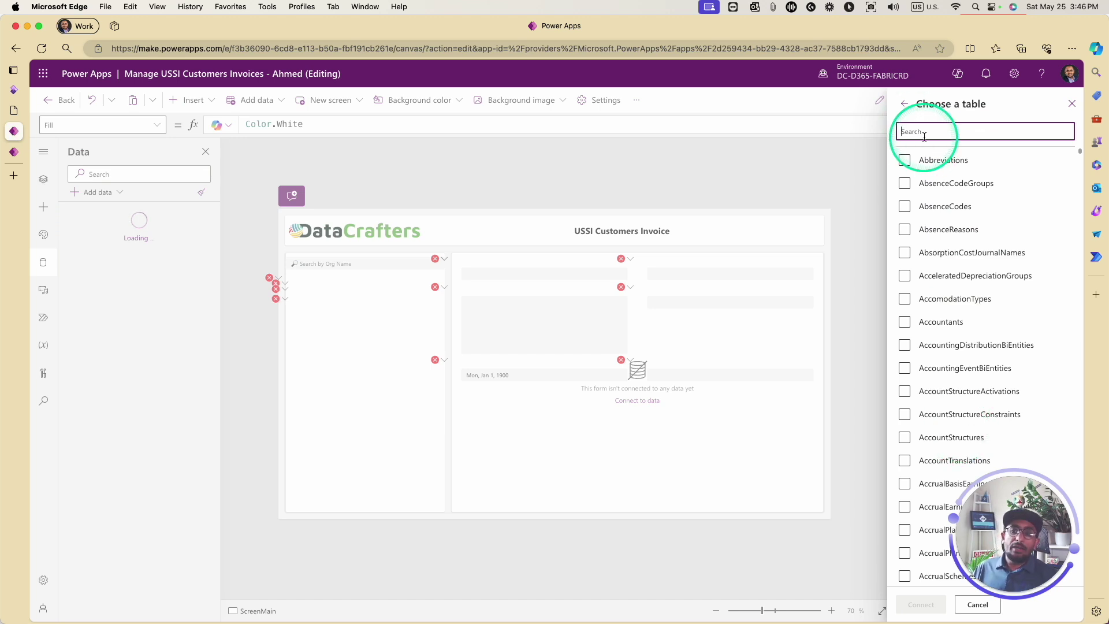
{"action": "scroll", "coordinate": [936, 370], "scroll_direction": "down", "scroll_amount": 10}
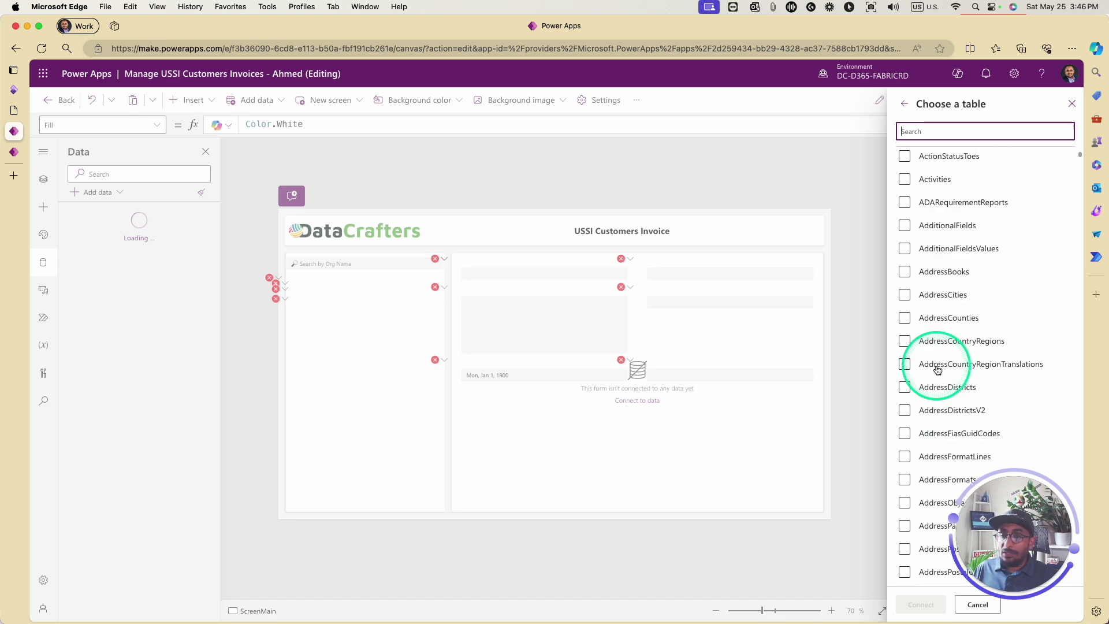
{"action": "left_click", "coordinate": [14, 110]}
{"action": "scroll", "coordinate": [277, 196], "scroll_direction": "down", "scroll_amount": 10}
{"action": "scroll", "coordinate": [267, 227], "scroll_direction": "down", "scroll_amount": 15}
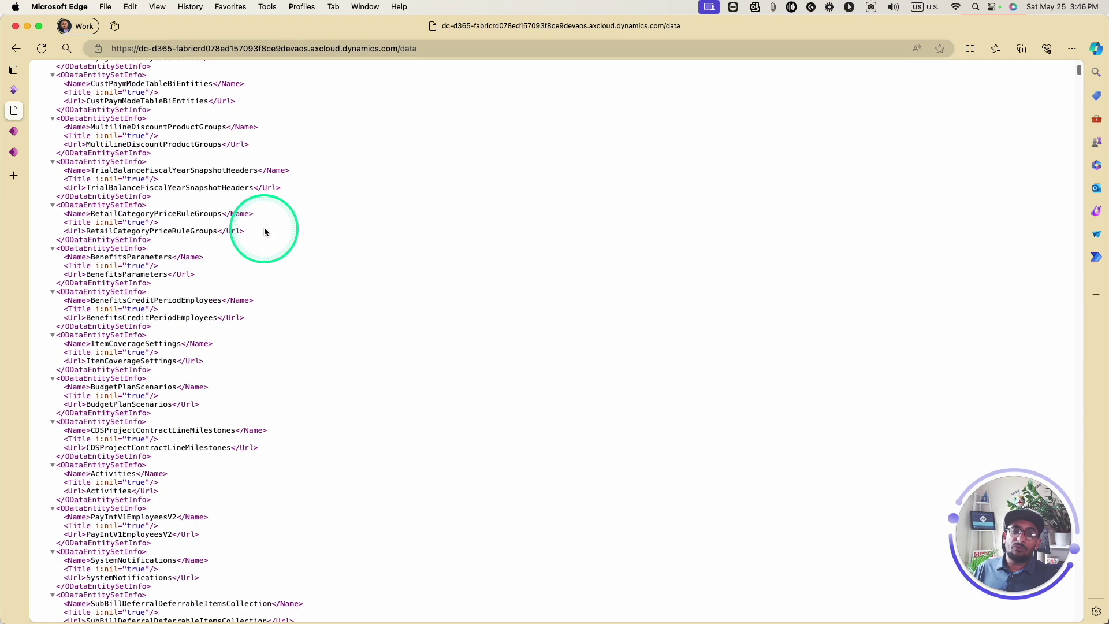
{"action": "scroll", "coordinate": [264, 227], "scroll_direction": "down", "scroll_amount": 10}
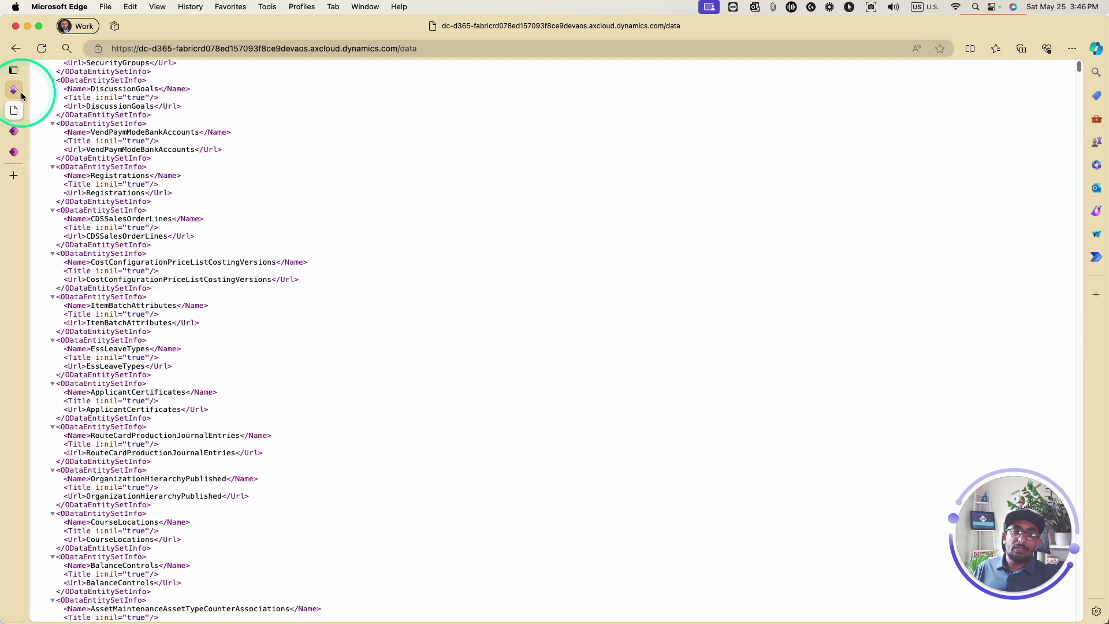
Step: Switch back to Power Apps, search the connector's table list for Customers and select the CustomersV3 table
{"action": "left_click", "coordinate": [18, 129]}
{"action": "left_click", "coordinate": [974, 367]}
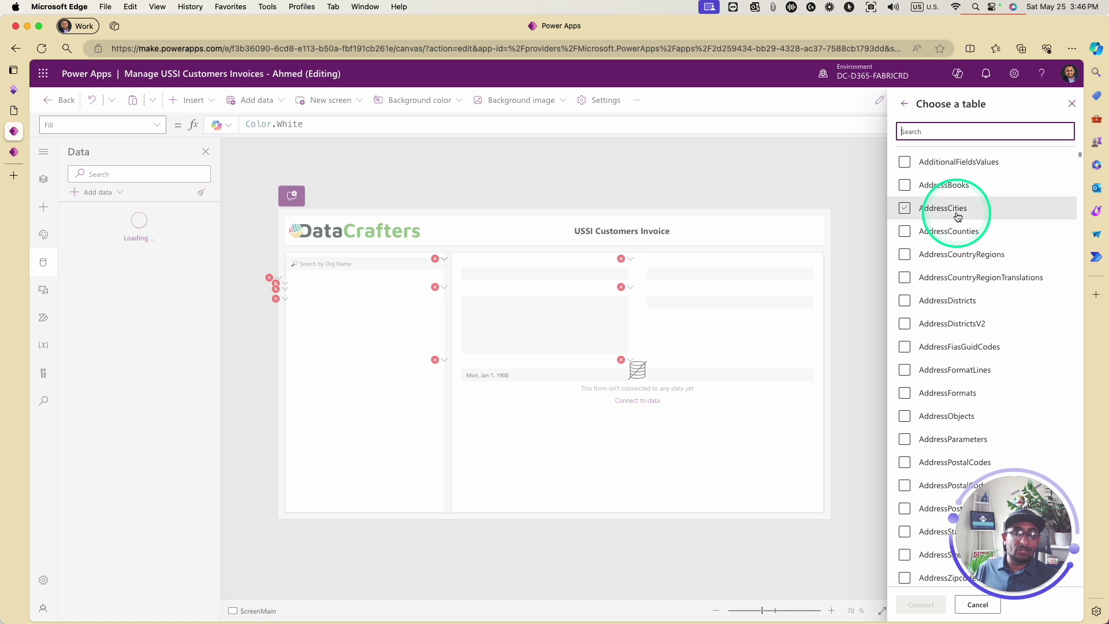
{"action": "left_click", "coordinate": [944, 133]}
{"action": "type", "text": "Cu"}
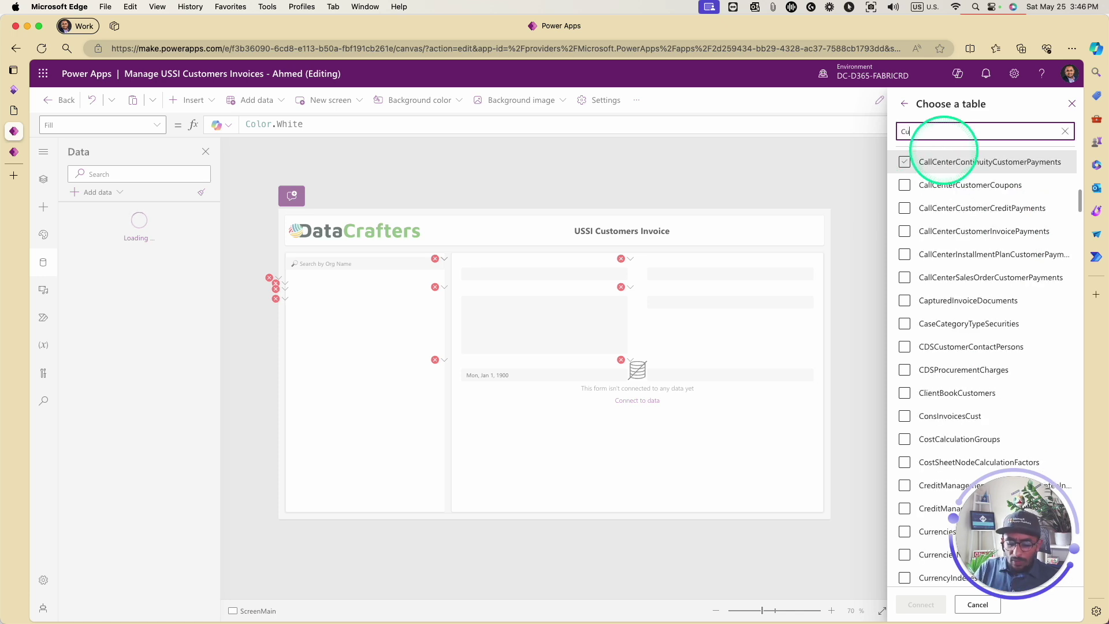
{"action": "type", "text": "stomers"}
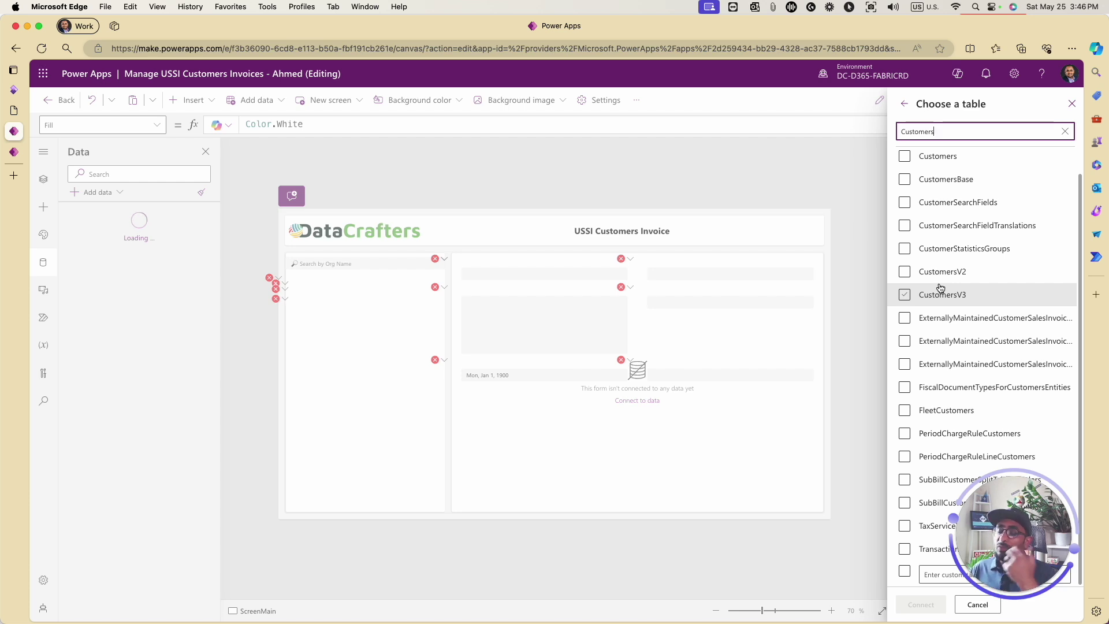
{"action": "left_click", "coordinate": [908, 296]}
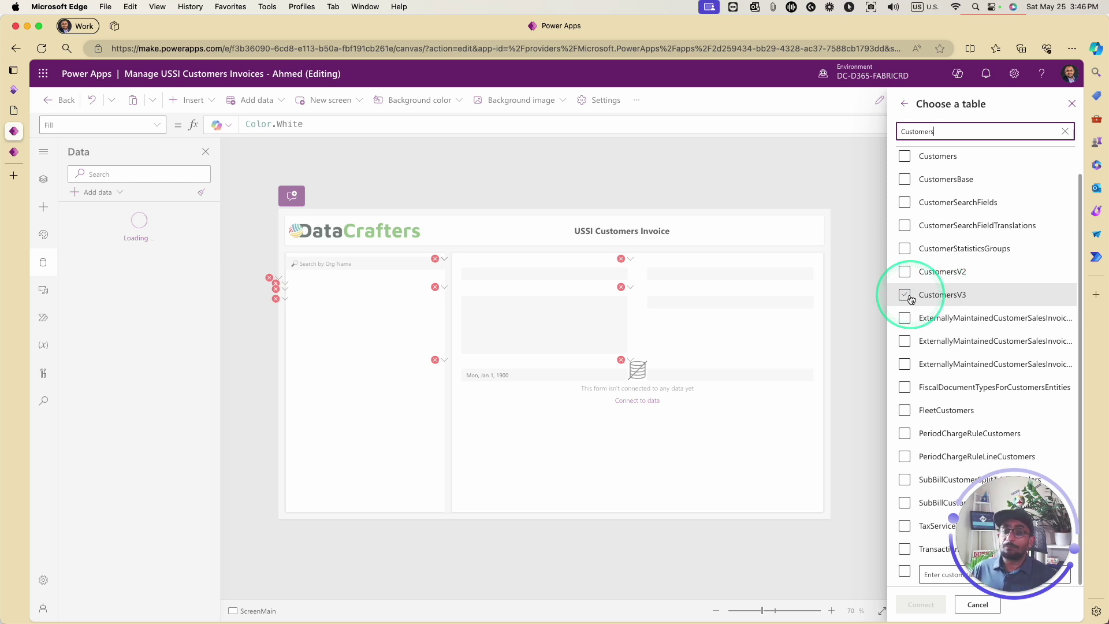
{"action": "left_click", "coordinate": [913, 298]}
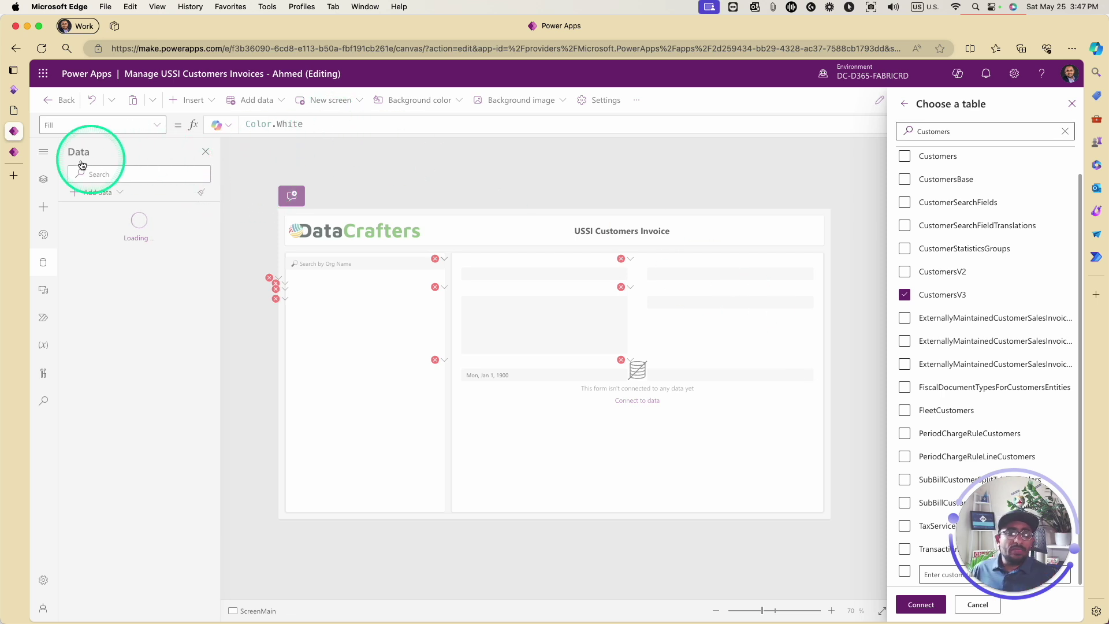
Step: On the environment's OData data page, load the top 10 records of the CustomersV3 entity by extending the address with /CustomersV3?$top=10
{"action": "mouse_move", "coordinate": [23, 130]}
{"action": "left_click", "coordinate": [24, 110]}
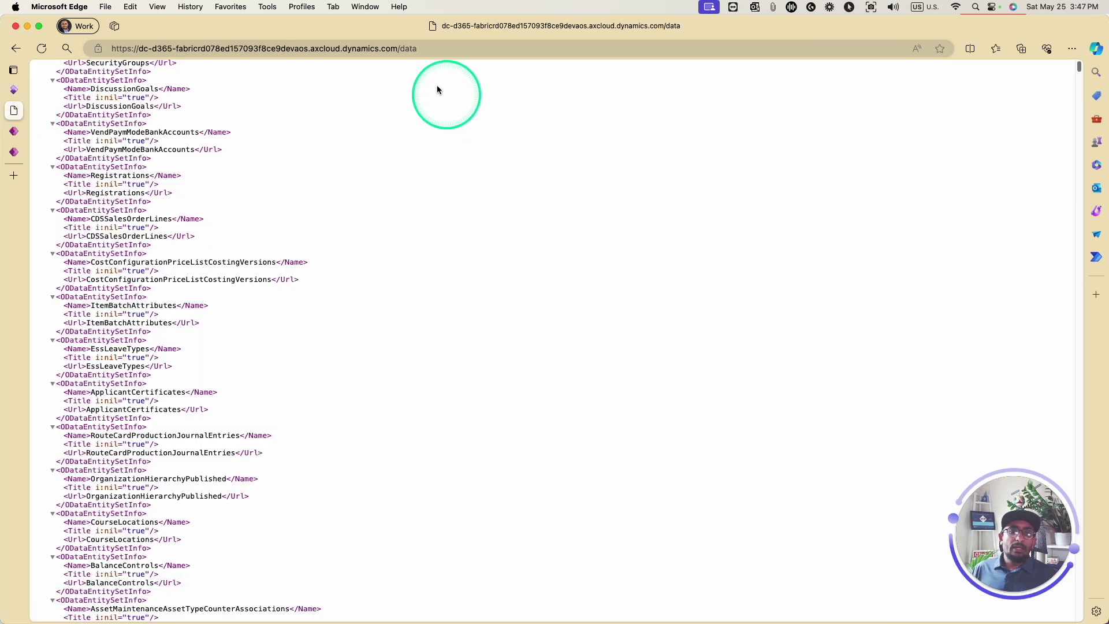
{"action": "left_click", "coordinate": [409, 49]}
{"action": "left_click", "coordinate": [417, 48]}
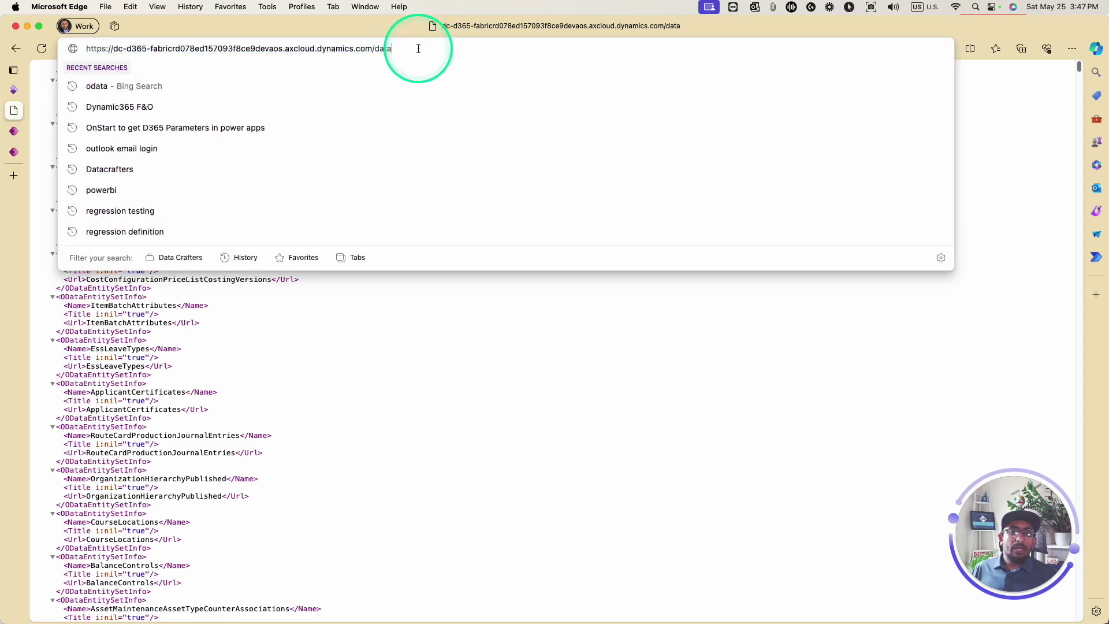
{"action": "type", "text": "/"}
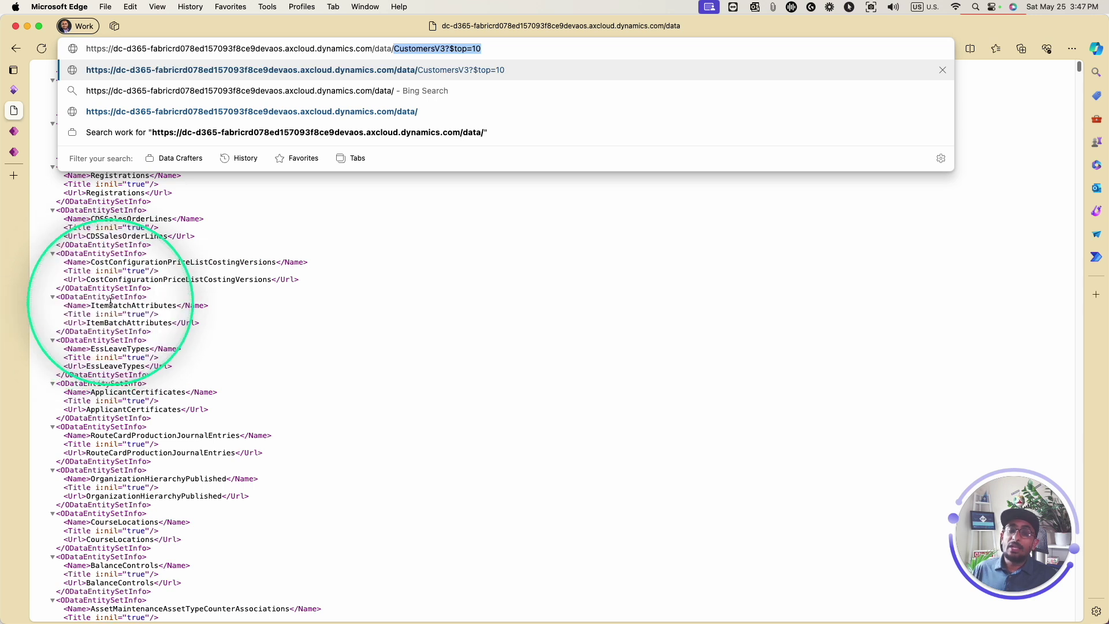
{"action": "left_click", "coordinate": [451, 51]}
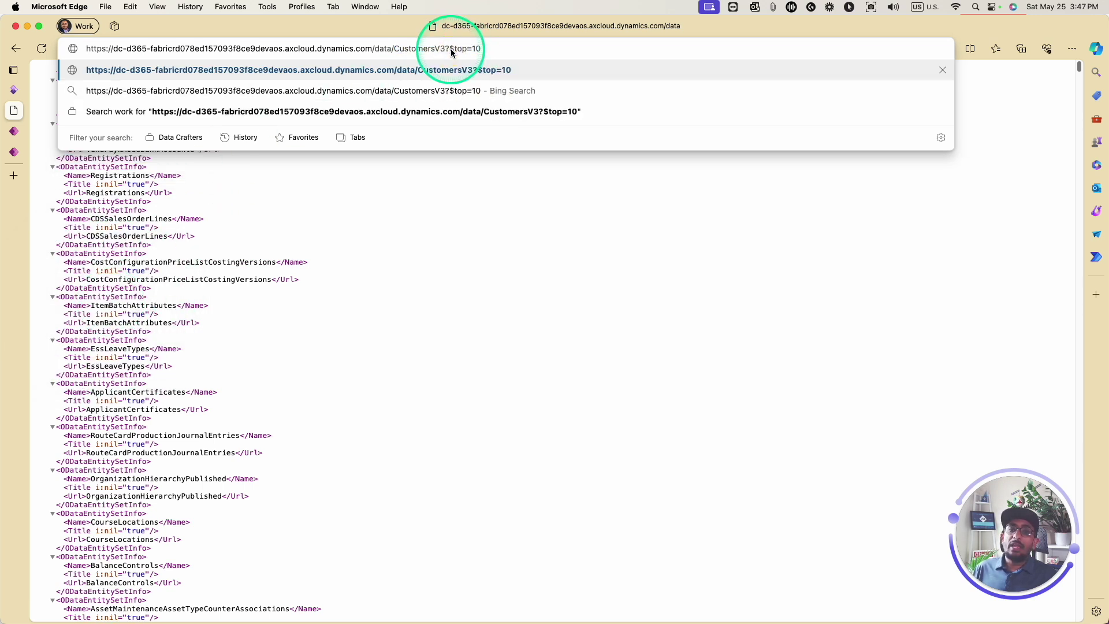
{"action": "left_click", "coordinate": [485, 50]}
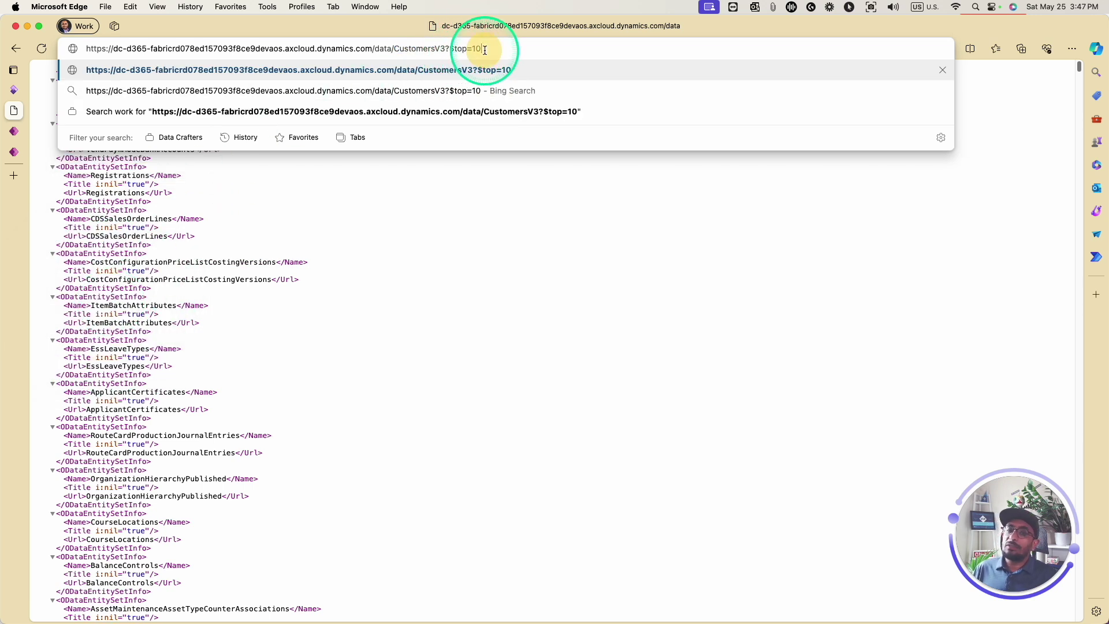
{"action": "key", "text": "Return"}
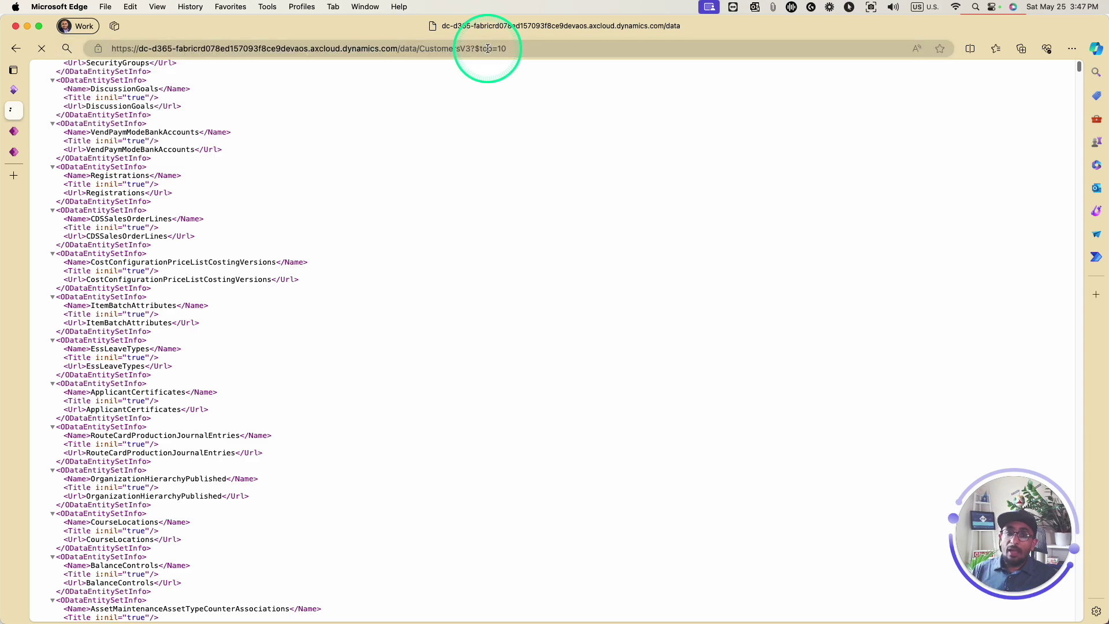
Step: Highlight the first customer record in the CustomersV3 response and examine its fields
{"action": "scroll", "coordinate": [243, 217], "scroll_direction": "down", "scroll_amount": 1}
{"action": "scroll", "coordinate": [236, 191], "scroll_direction": "up", "scroll_amount": 1}
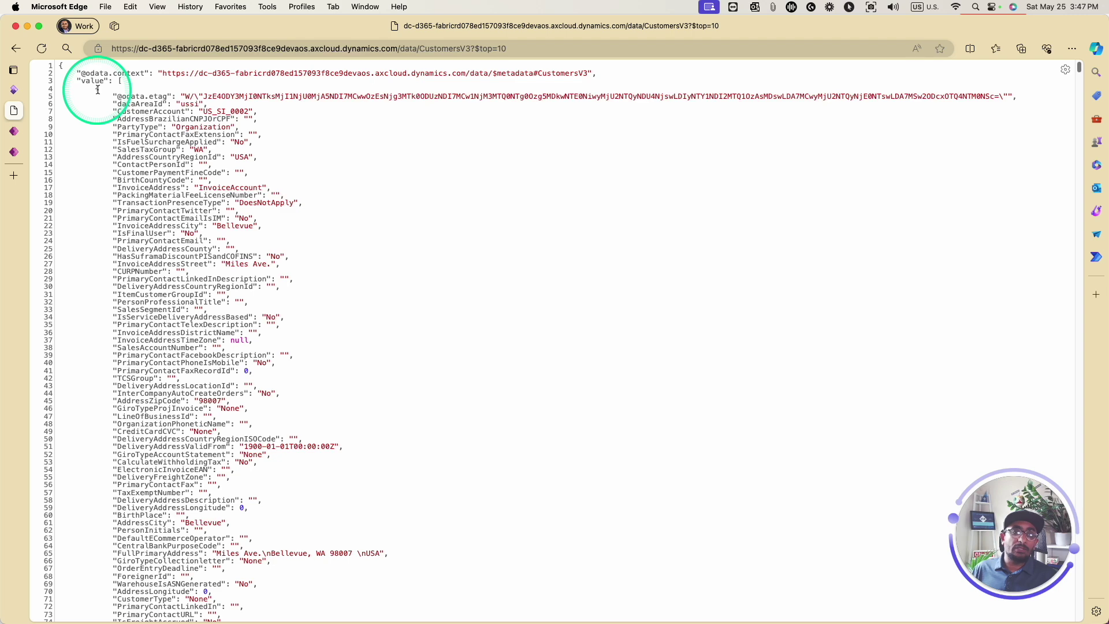
{"action": "left_click_drag", "start_coordinate": [94, 89], "coordinate": [366, 475]}
{"action": "scroll", "coordinate": [228, 472], "scroll_direction": "down", "scroll_amount": 15}
{"action": "scroll", "coordinate": [229, 473], "scroll_direction": "down", "scroll_amount": 15}
{"action": "scroll", "coordinate": [450, 379], "scroll_direction": "up", "scroll_amount": 6}
{"action": "scroll", "coordinate": [453, 382], "scroll_direction": "up", "scroll_amount": 20}
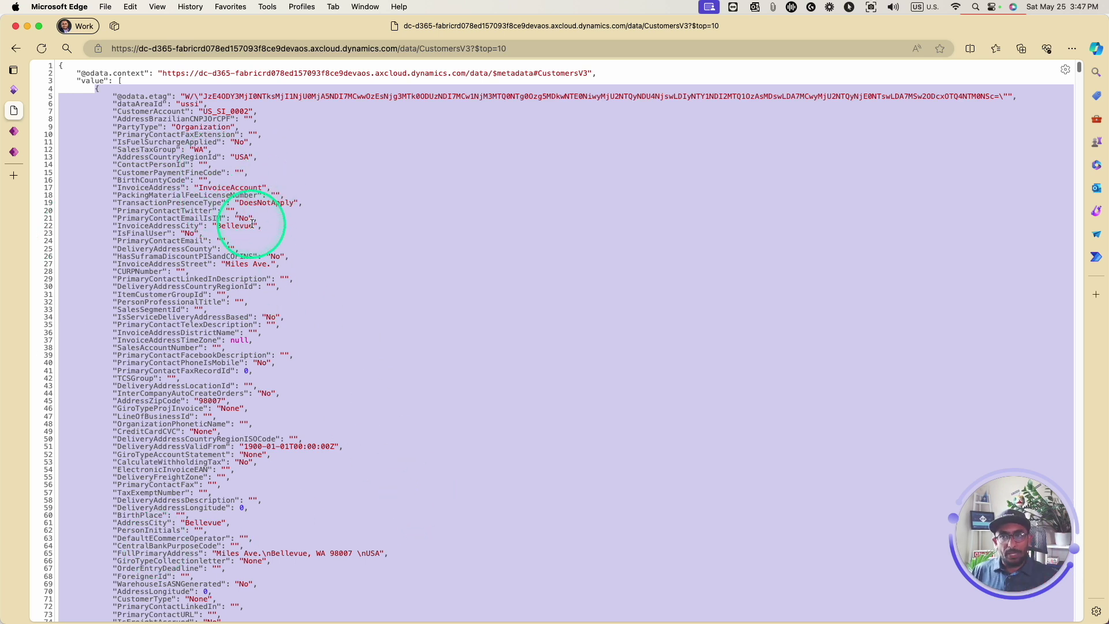
Step: Return to the Power Apps editor and connect the selected CustomersV3 table to the app
{"action": "left_click", "coordinate": [14, 90]}
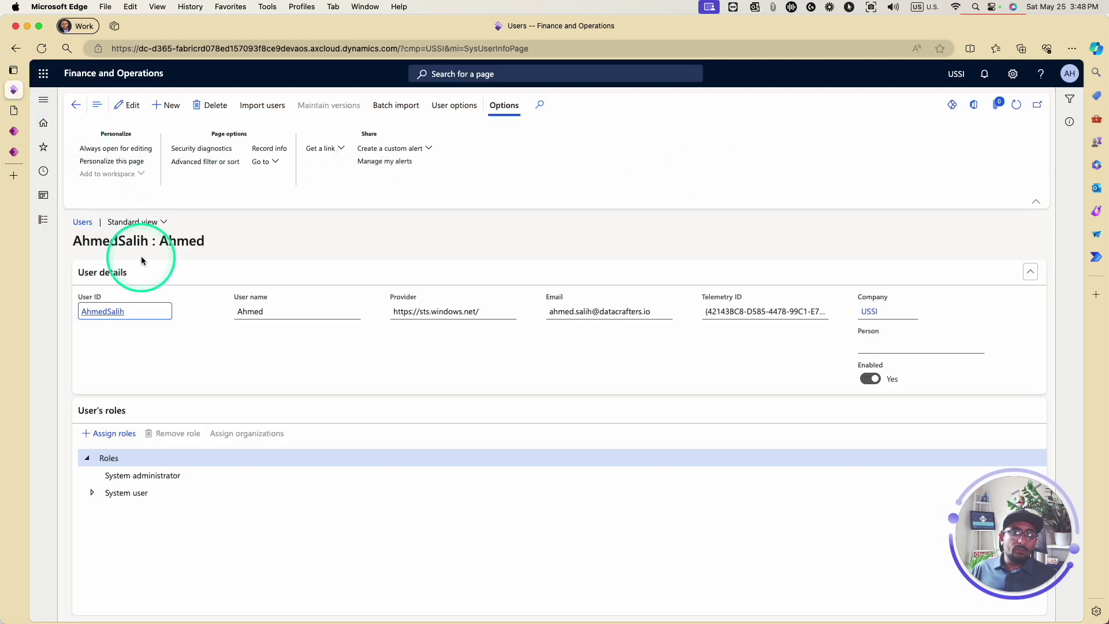
{"action": "left_click", "coordinate": [13, 131]}
{"action": "left_click", "coordinate": [921, 604]}
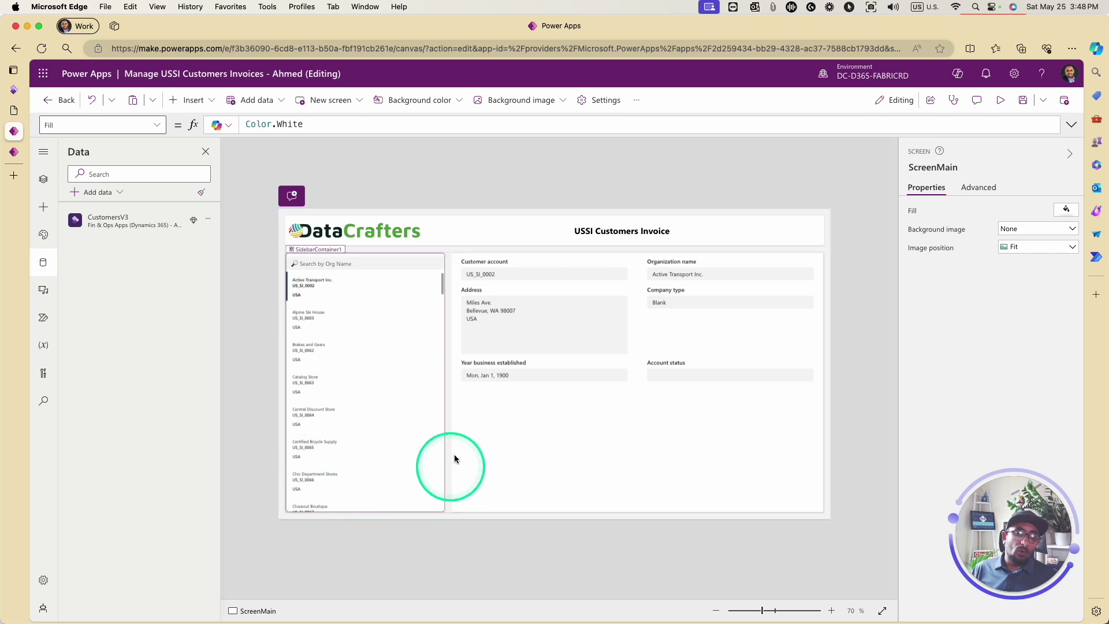
Step: Select the customer gallery and examine the Search formula in its Items property
{"action": "left_click", "coordinate": [390, 416]}
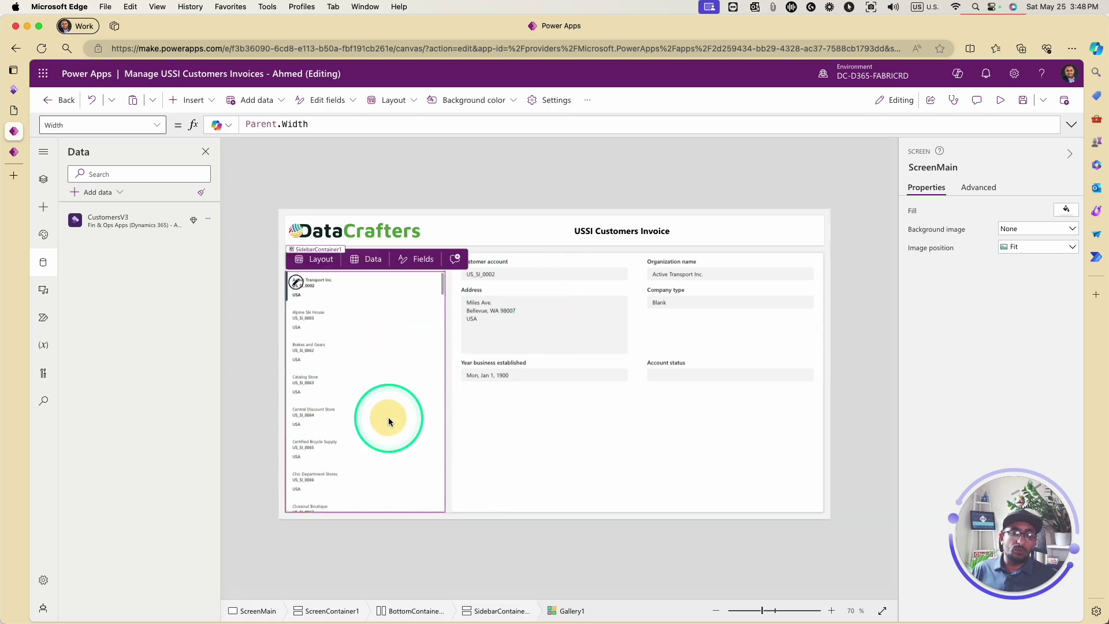
{"action": "left_click", "coordinate": [155, 126]}
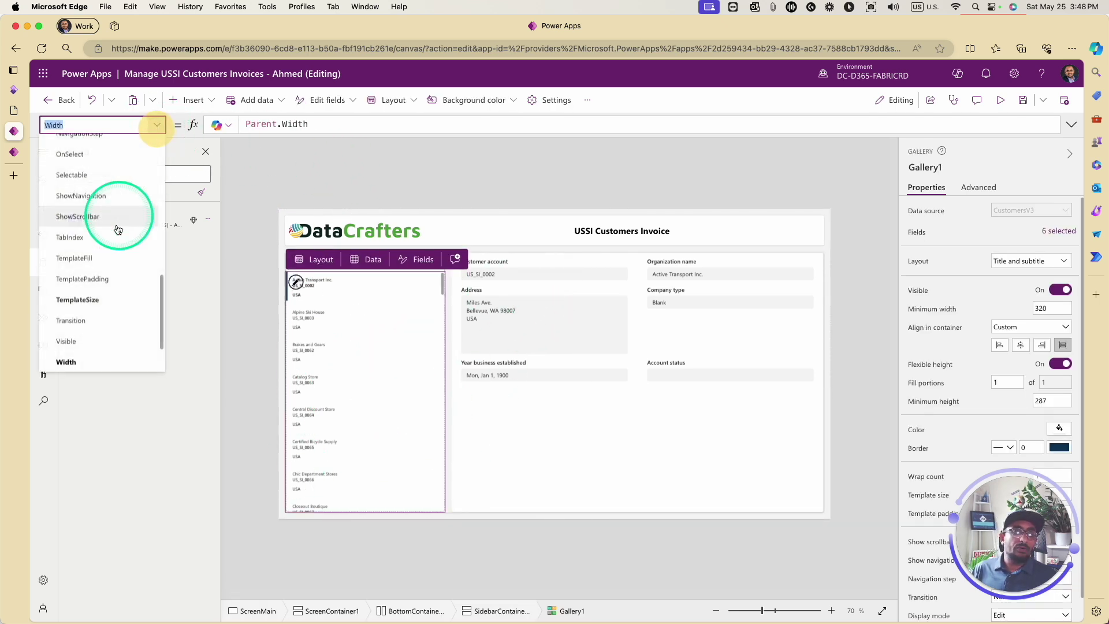
{"action": "scroll", "coordinate": [104, 307], "scroll_direction": "down", "scroll_amount": 3}
{"action": "scroll", "coordinate": [105, 292], "scroll_direction": "up", "scroll_amount": 5}
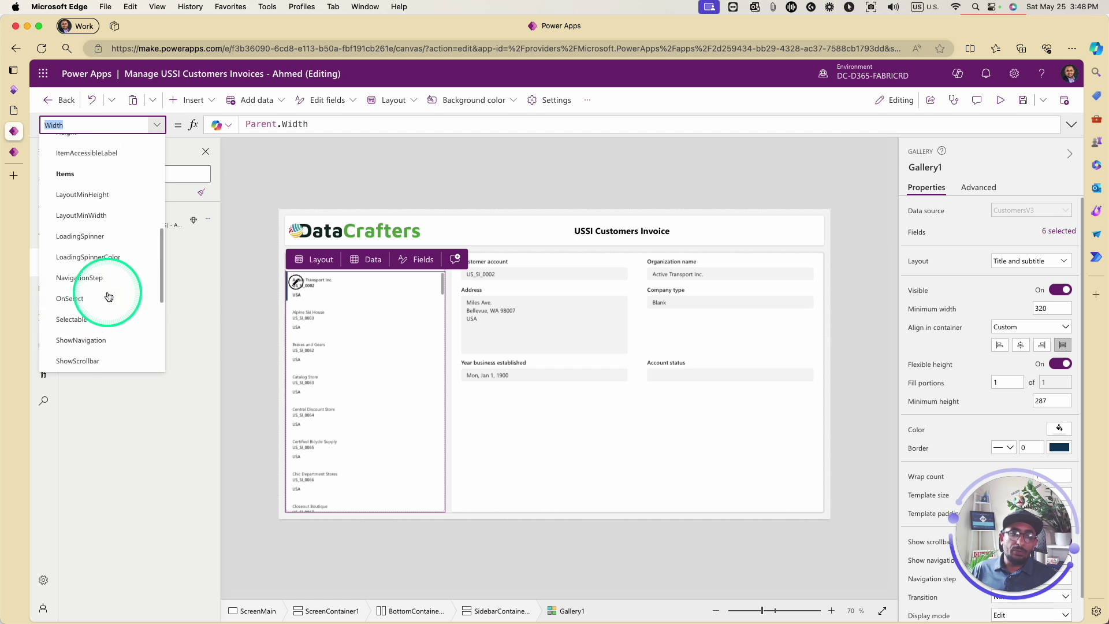
{"action": "left_click", "coordinate": [106, 221]}
{"action": "left_click", "coordinate": [296, 134]}
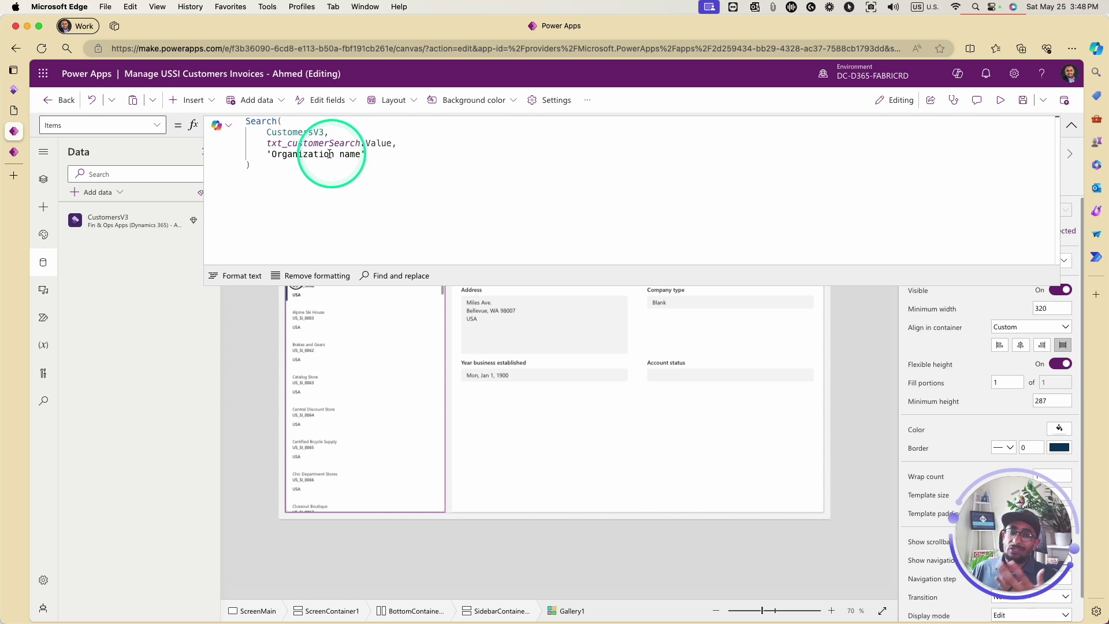
{"action": "left_click", "coordinate": [369, 155]}
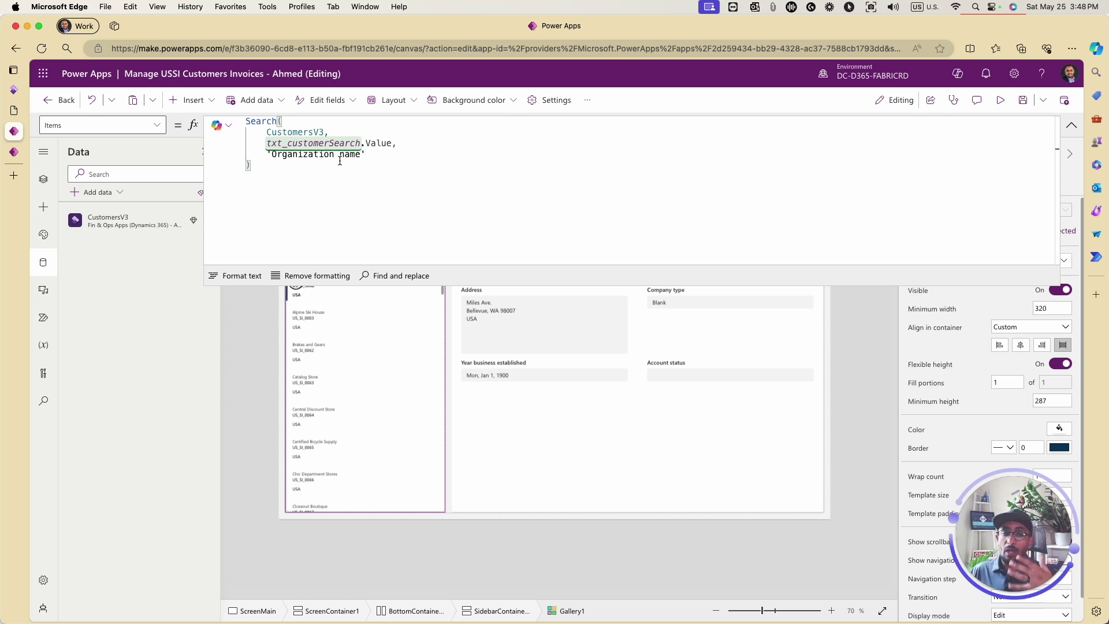
{"action": "left_click", "coordinate": [1071, 125]}
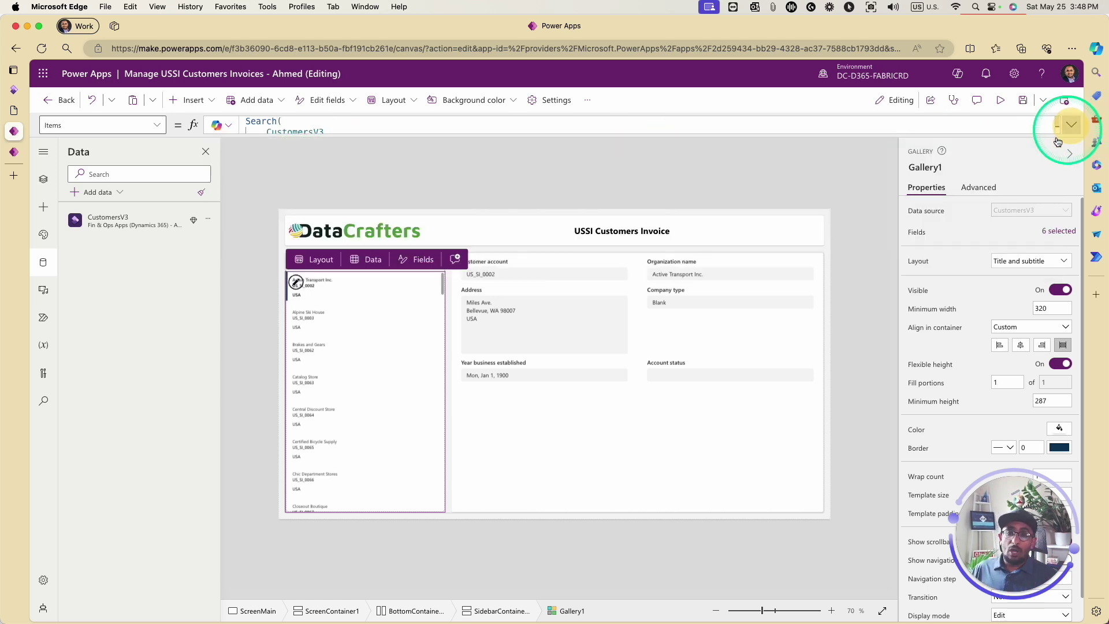
Step: Select the customer details form and examine its data source and Item property formula
{"action": "left_click", "coordinate": [670, 445]}
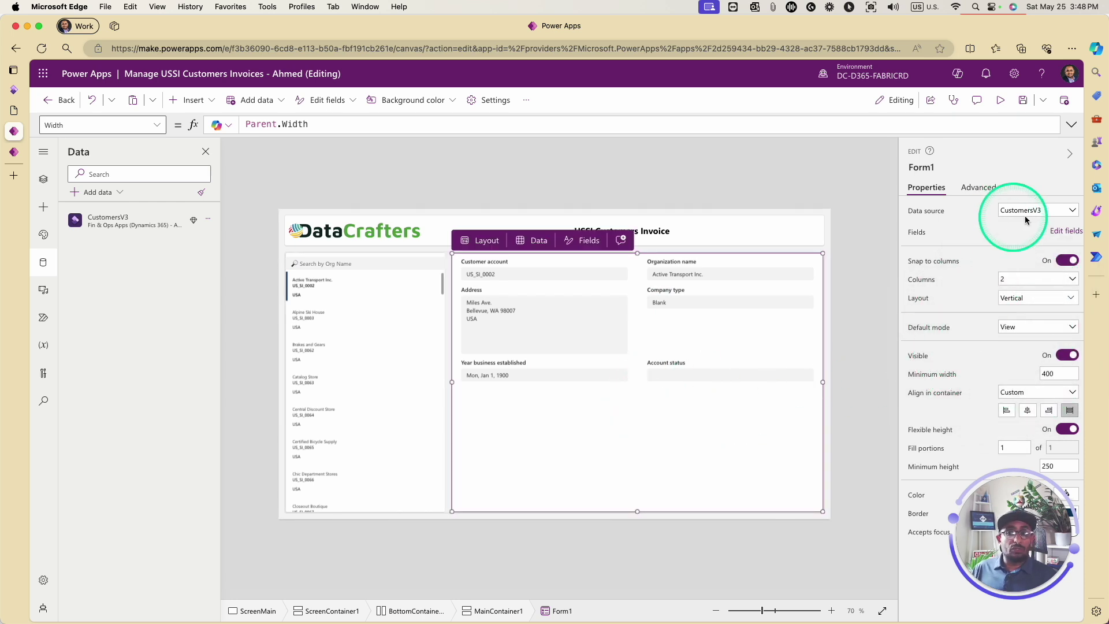
{"action": "left_click", "coordinate": [156, 124]}
{"action": "left_click", "coordinate": [104, 175]}
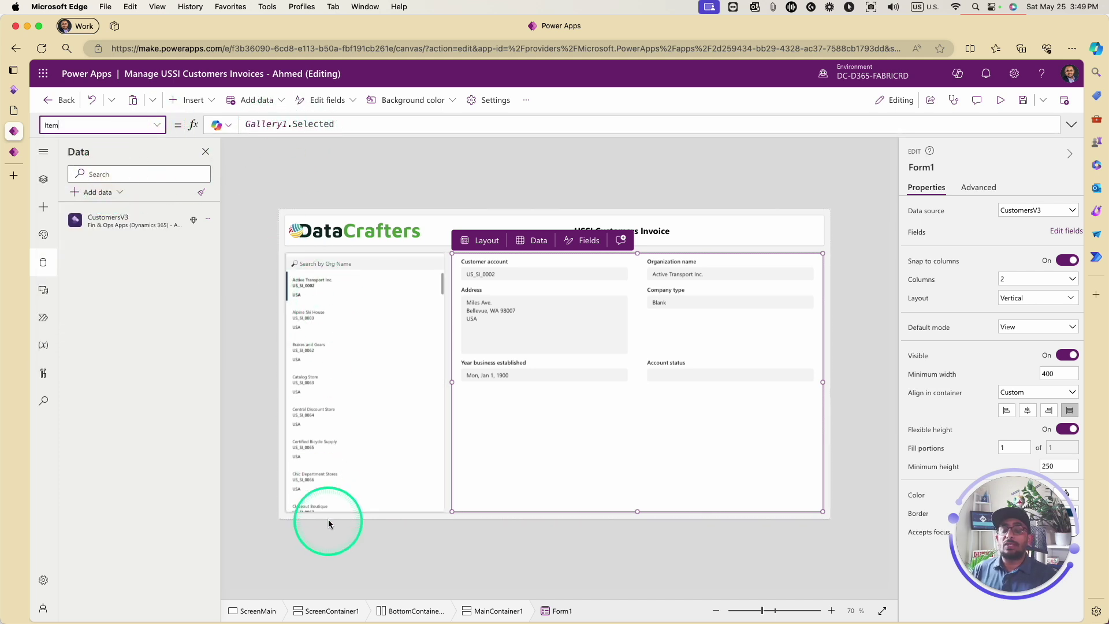
{"action": "left_click", "coordinate": [815, 180]}
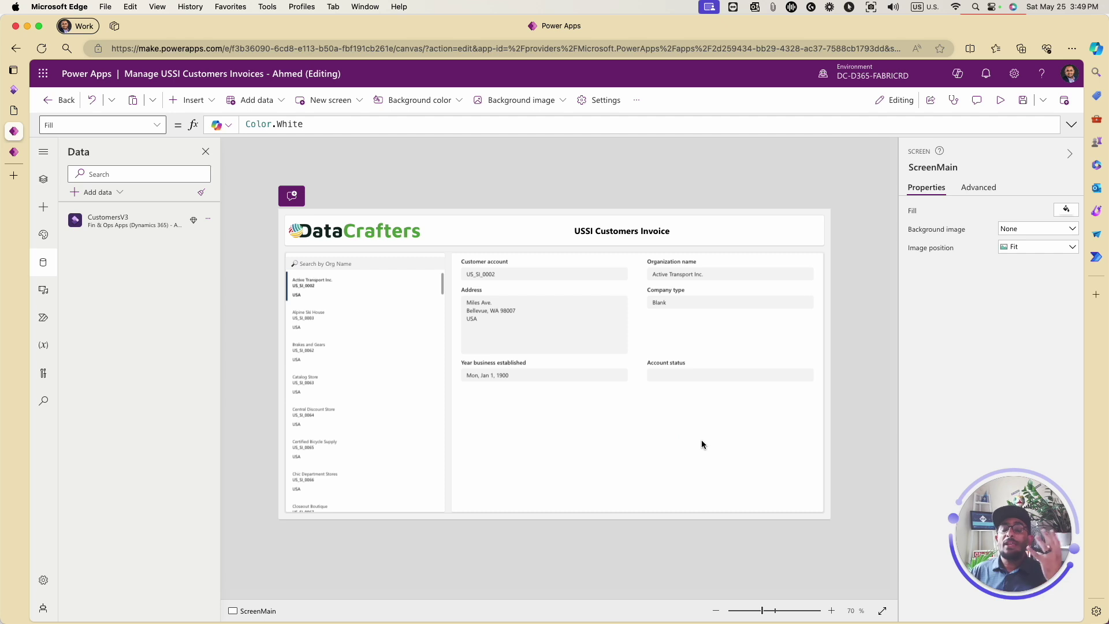
Step: Switch to Finance and Operations and open the All customers page from the favorites
{"action": "left_click", "coordinate": [13, 90]}
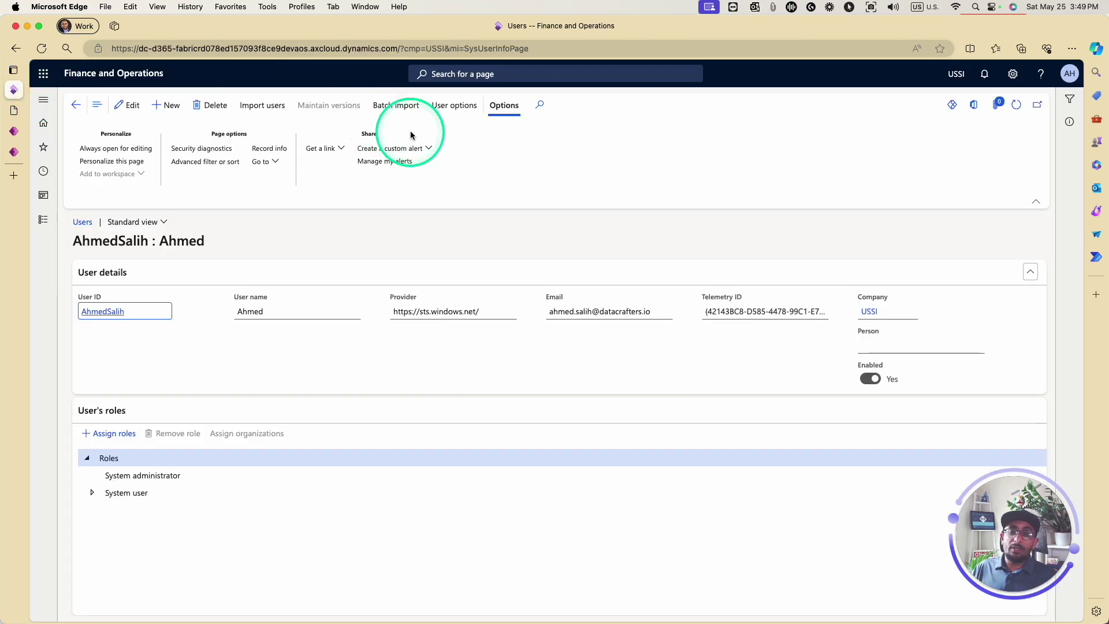
{"action": "left_click", "coordinate": [646, 199]}
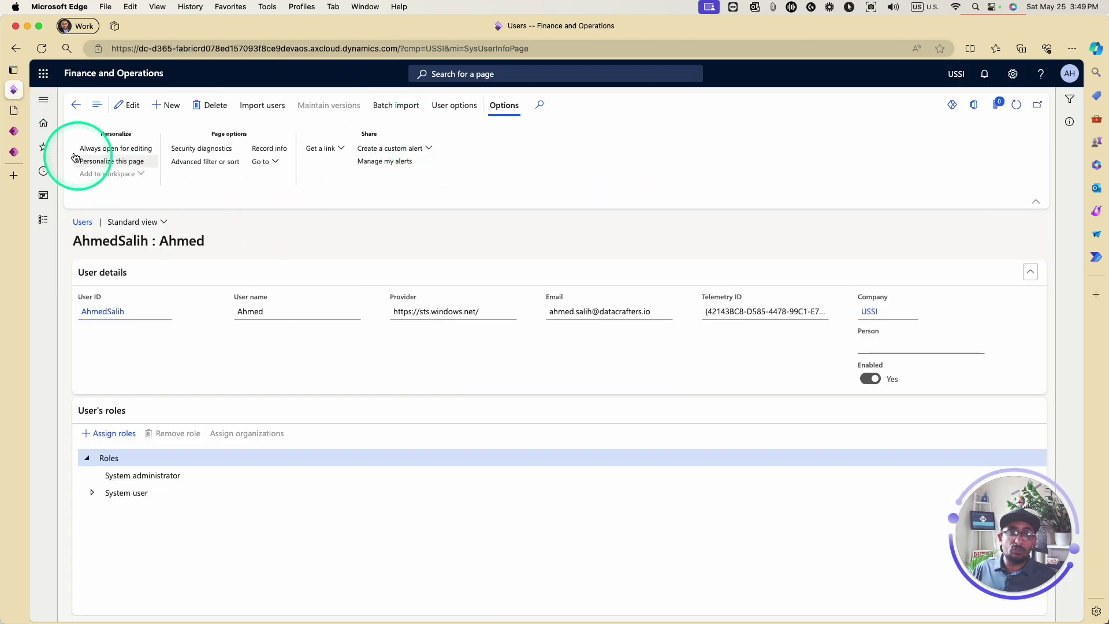
{"action": "left_click", "coordinate": [44, 147]}
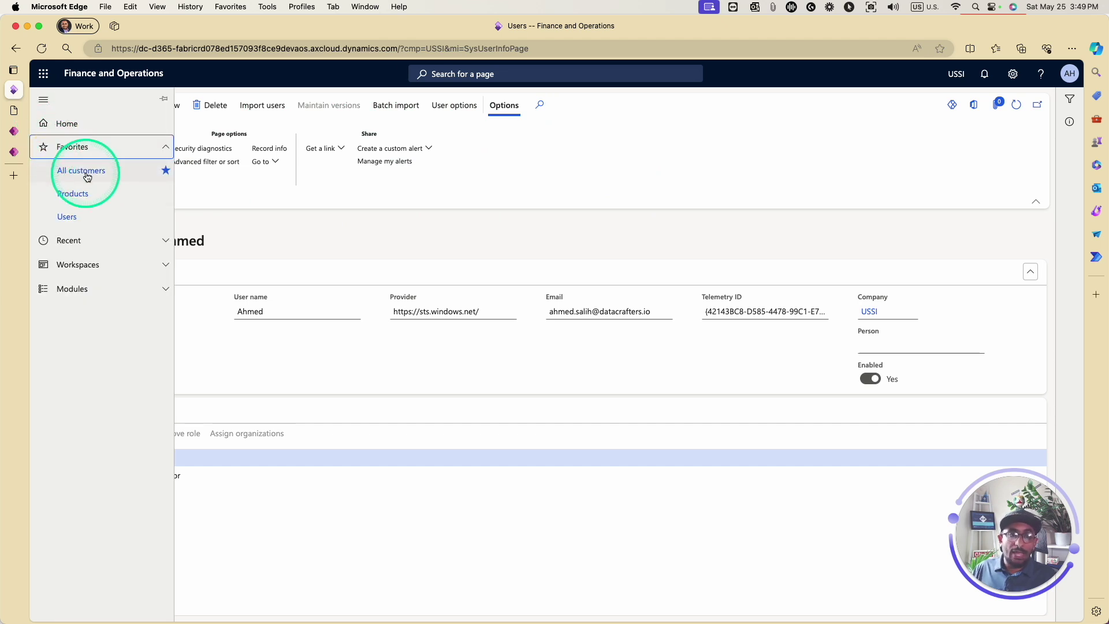
{"action": "left_click", "coordinate": [81, 171]}
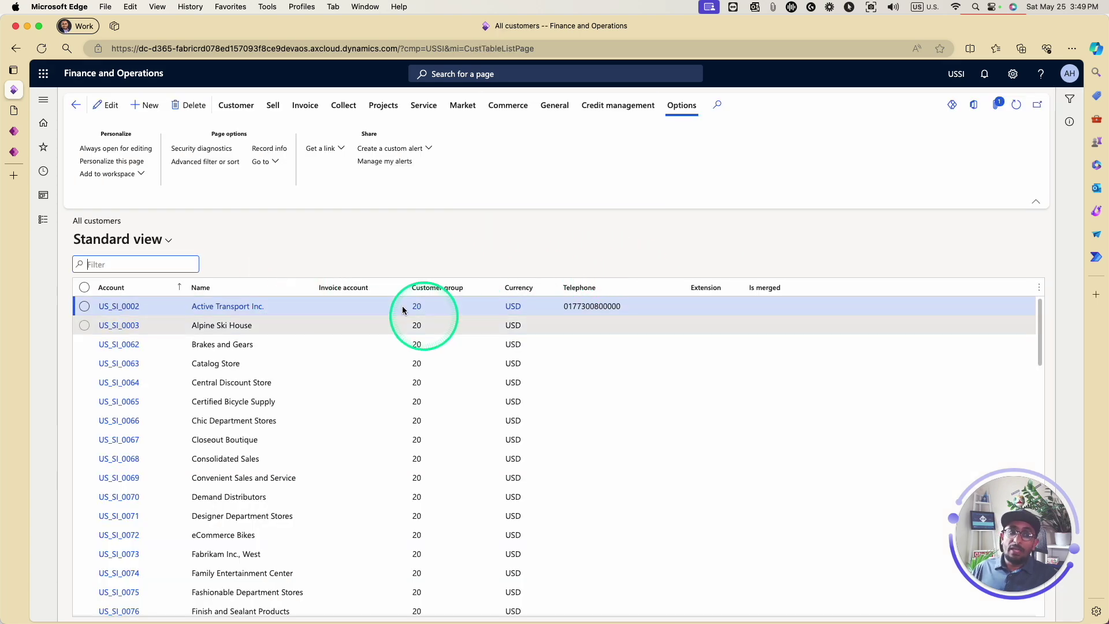
Step: Begin adding a Power Apps app to the All customers page and name it Customers Canvas Power App
{"action": "left_click", "coordinate": [177, 246]}
{"action": "left_click", "coordinate": [881, 147]}
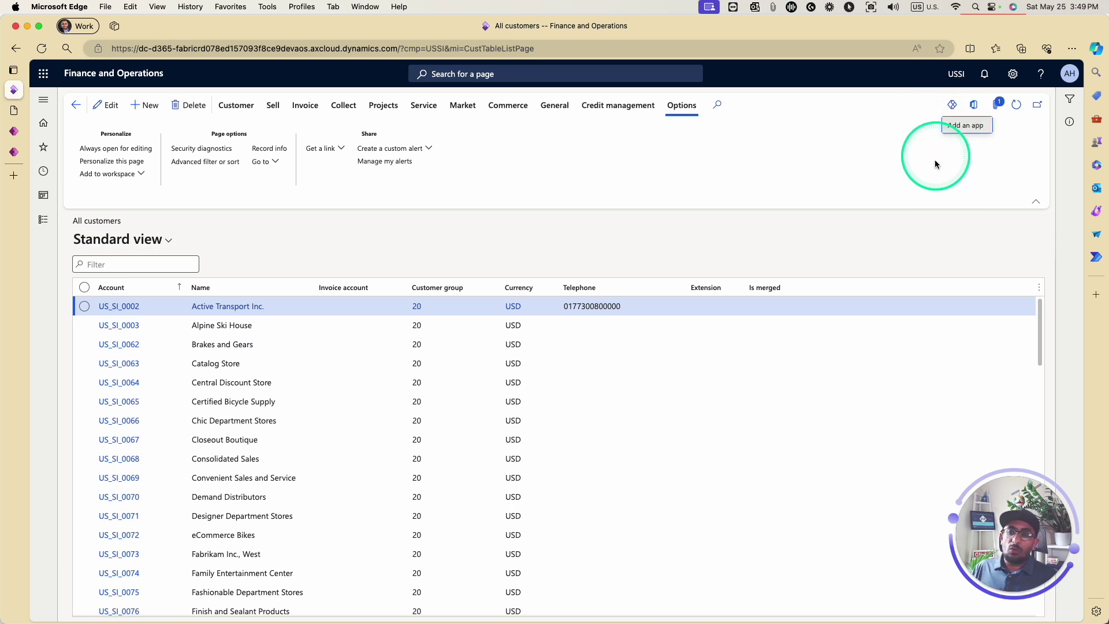
{"action": "left_click", "coordinate": [952, 137]}
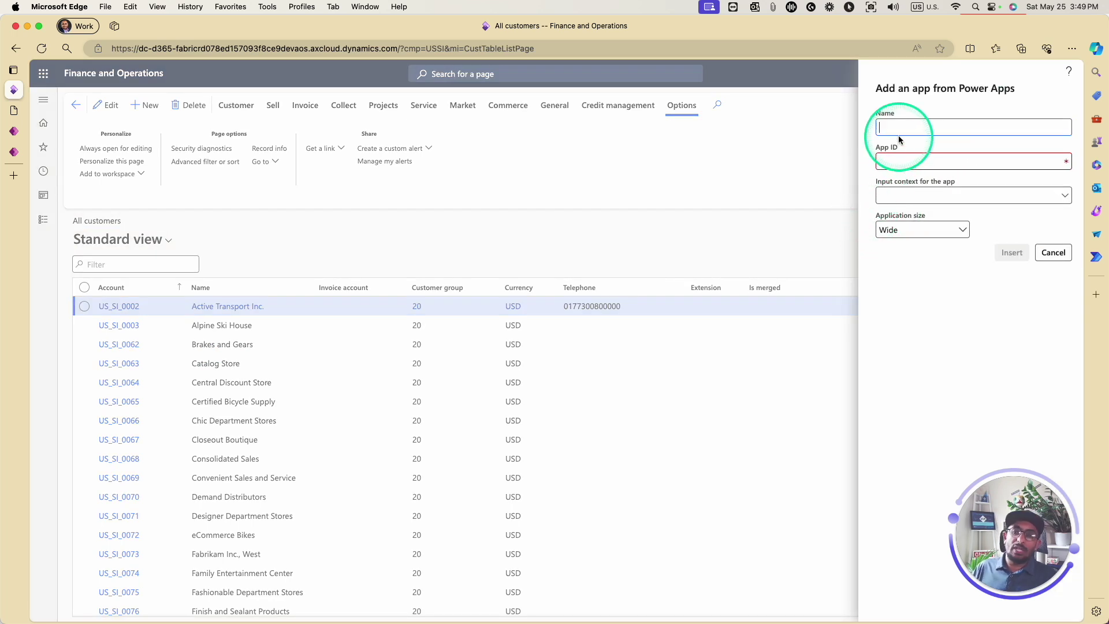
{"action": "left_click", "coordinate": [899, 132]}
{"action": "left_click", "coordinate": [895, 133]}
{"action": "left_click", "coordinate": [890, 128]}
{"action": "left_click", "coordinate": [923, 352]}
{"action": "left_click", "coordinate": [921, 162]}
{"action": "left_click", "coordinate": [920, 130]}
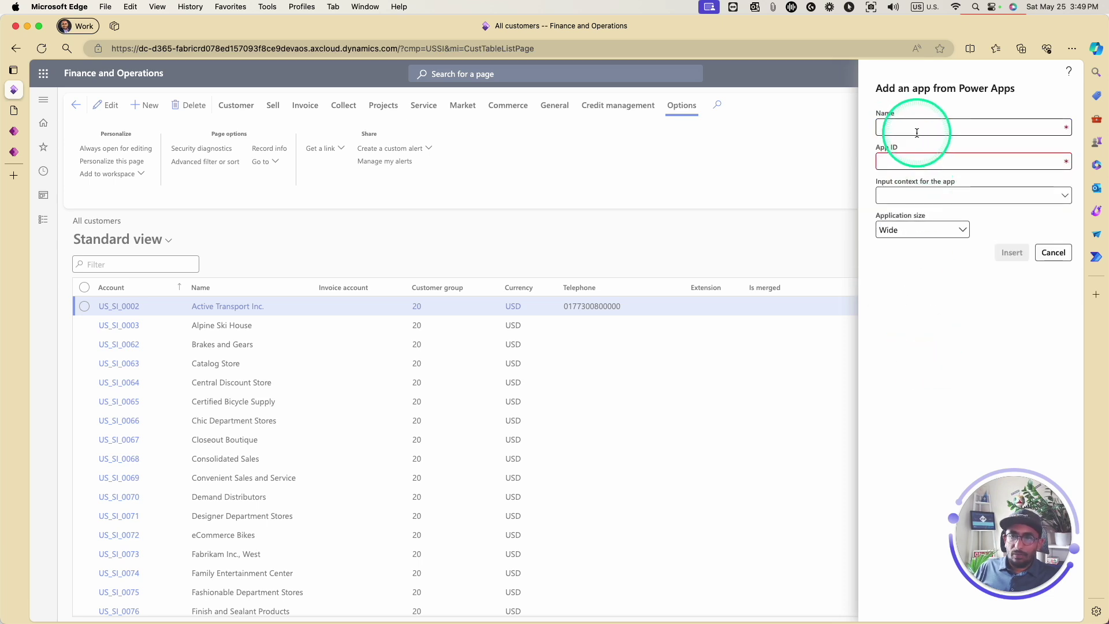
{"action": "left_click", "coordinate": [931, 223]}
{"action": "left_click", "coordinate": [980, 130]}
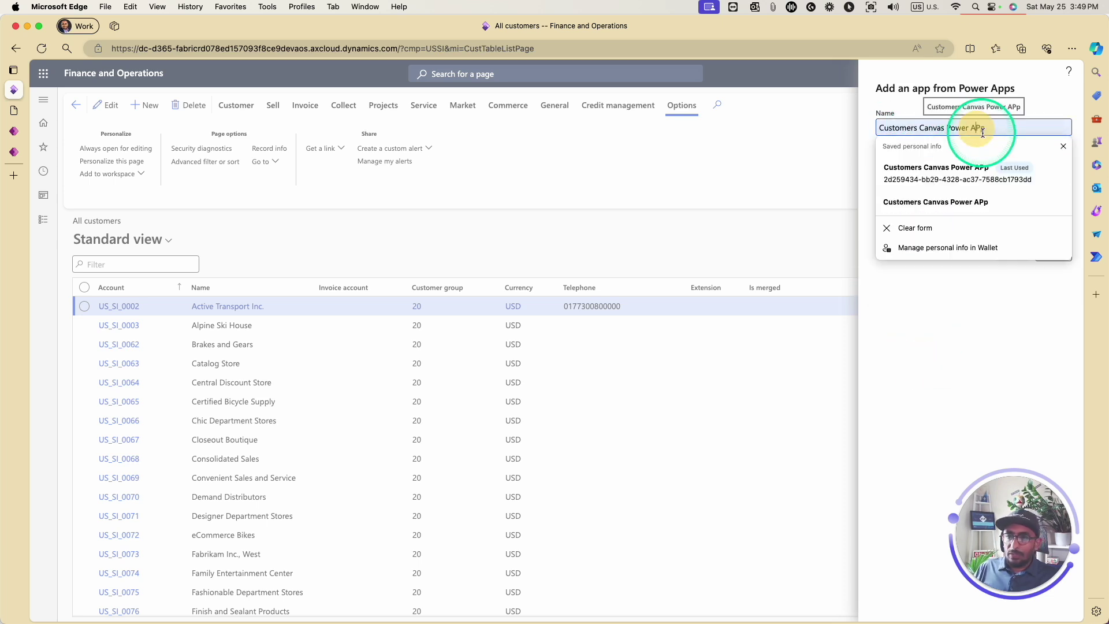
{"action": "key", "text": "BackSpace"}
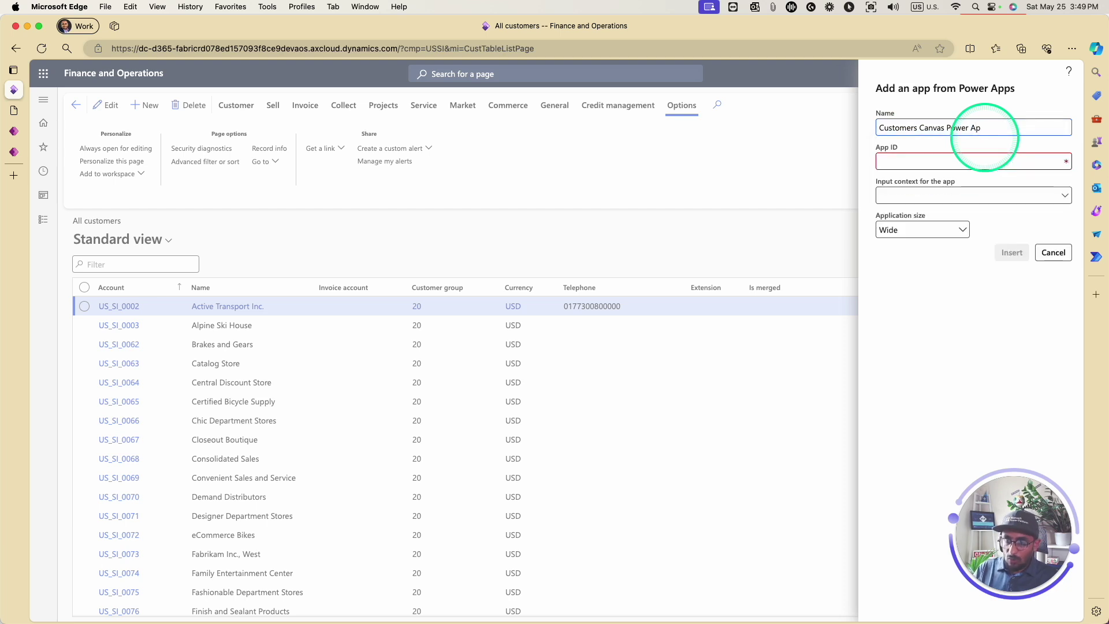
{"action": "type", "text": "p"}
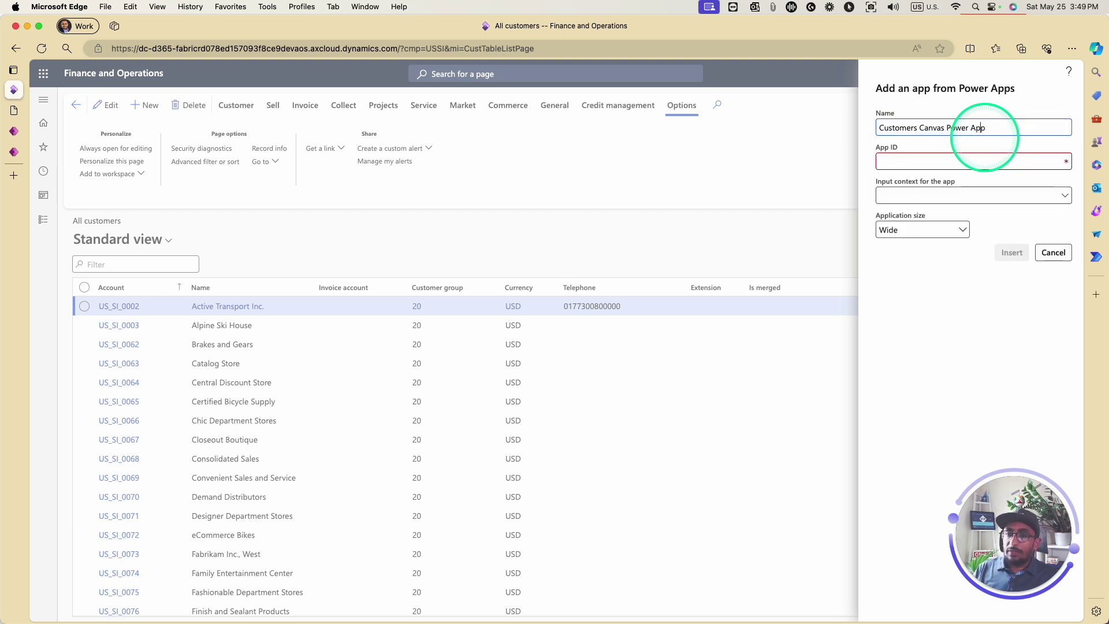
Step: Enter the copied App ID 2d259434-bb29-4328-ac37-7588cb1793dd and insert the app, keeping the Wide application size
{"action": "left_click", "coordinate": [916, 157]}
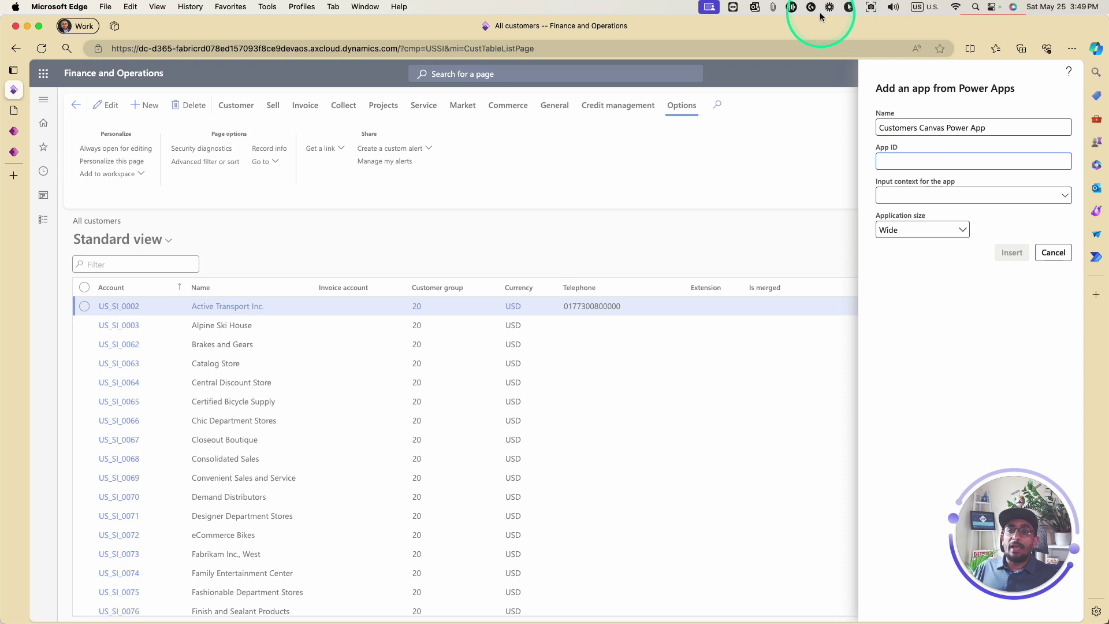
{"action": "left_click", "coordinate": [774, 8]}
{"action": "left_click", "coordinate": [797, 42]}
{"action": "left_click", "coordinate": [907, 164]}
{"action": "type", "text": "2d259434-bb29-4328-ac37-7588cb1793dd"}
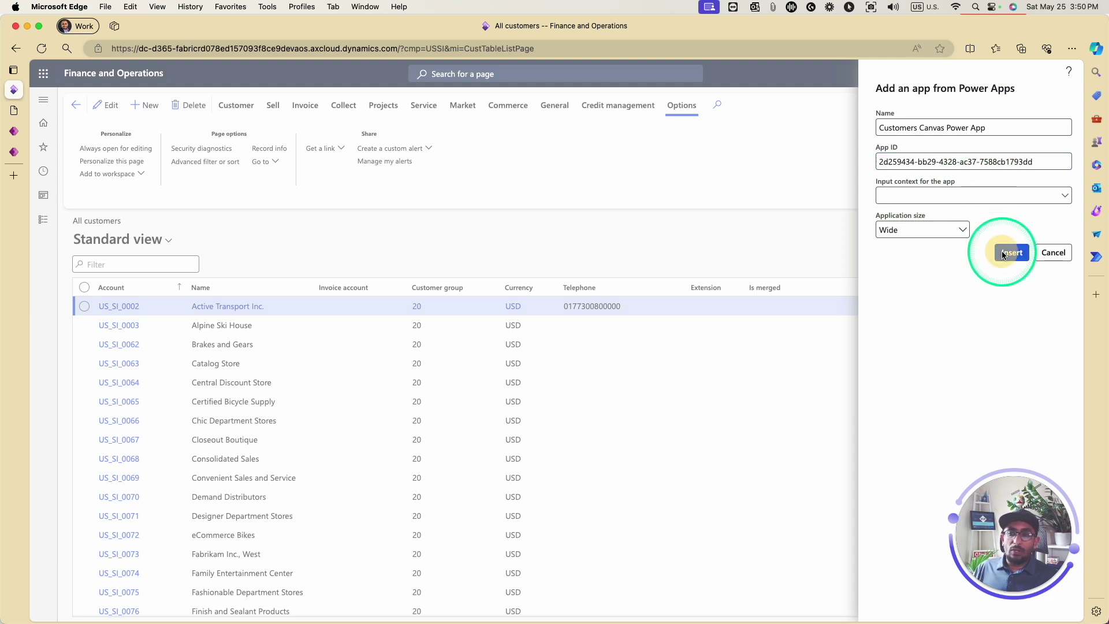
{"action": "left_click", "coordinate": [1004, 253]}
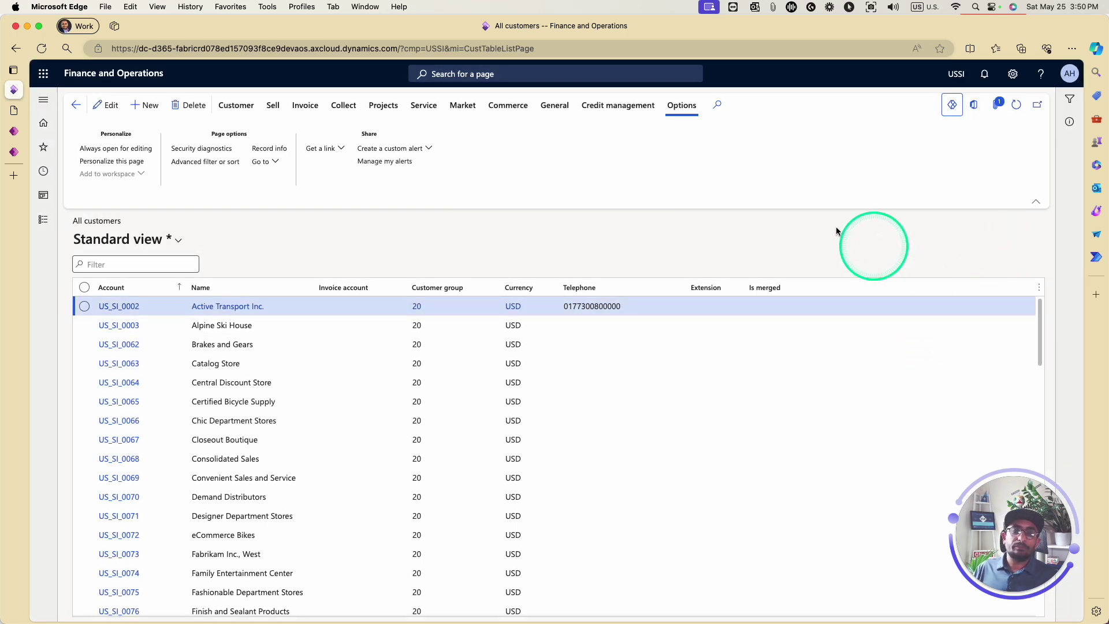
Step: Start saving the modified Standard view as a new view and name it Power Apps
{"action": "left_click", "coordinate": [171, 241]}
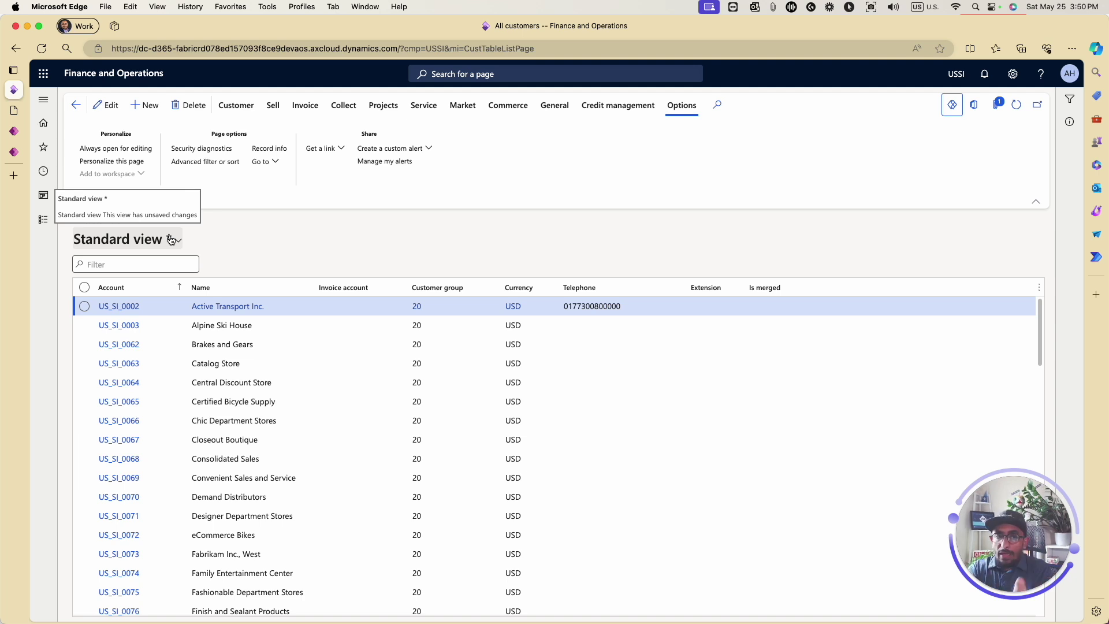
{"action": "left_click", "coordinate": [176, 245]}
{"action": "left_click", "coordinate": [176, 244]}
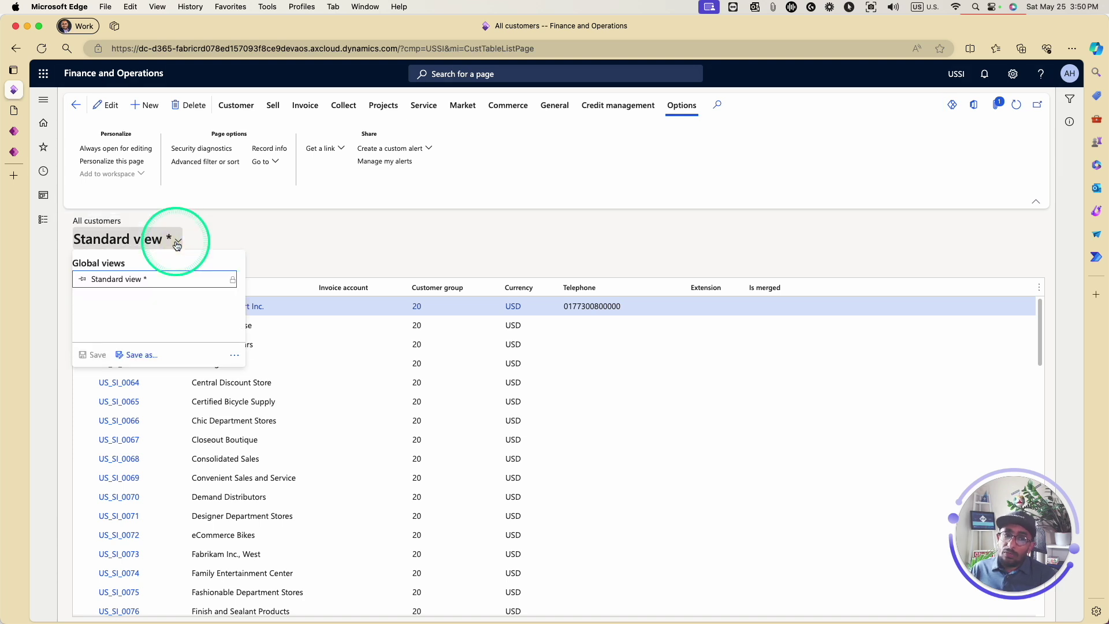
{"action": "left_click", "coordinate": [139, 358]}
{"action": "left_click", "coordinate": [918, 125]}
{"action": "left_click_drag", "start_coordinate": [918, 125], "coordinate": [800, 129]}
{"action": "type", "text": "Power Apps"}
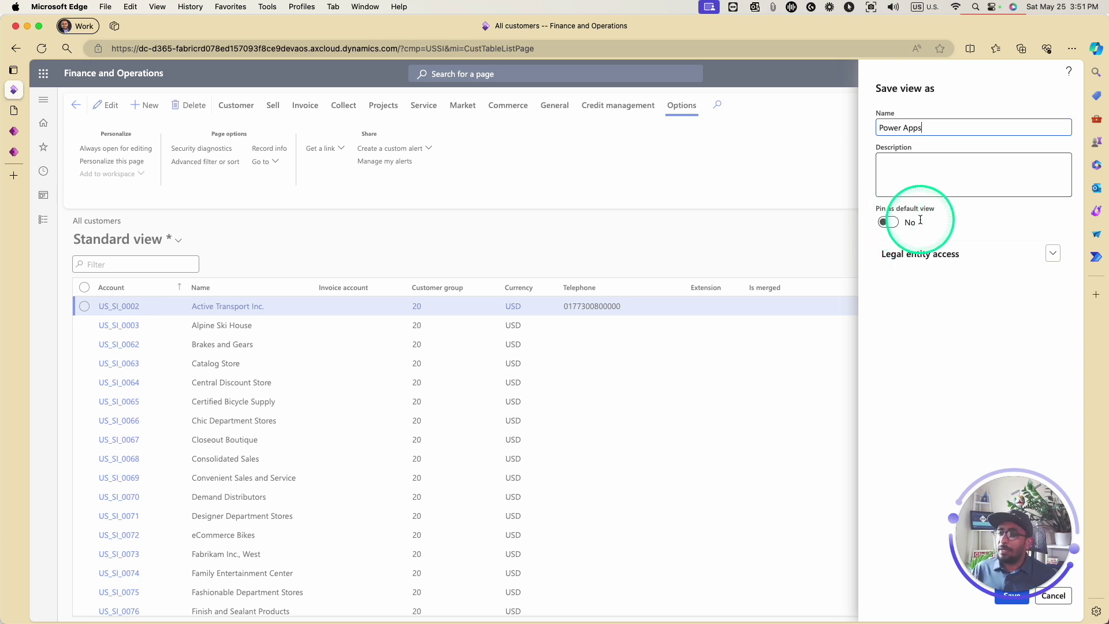
Step: Pin the new view as the page's default for all legal entities and save it
{"action": "left_click", "coordinate": [888, 222]}
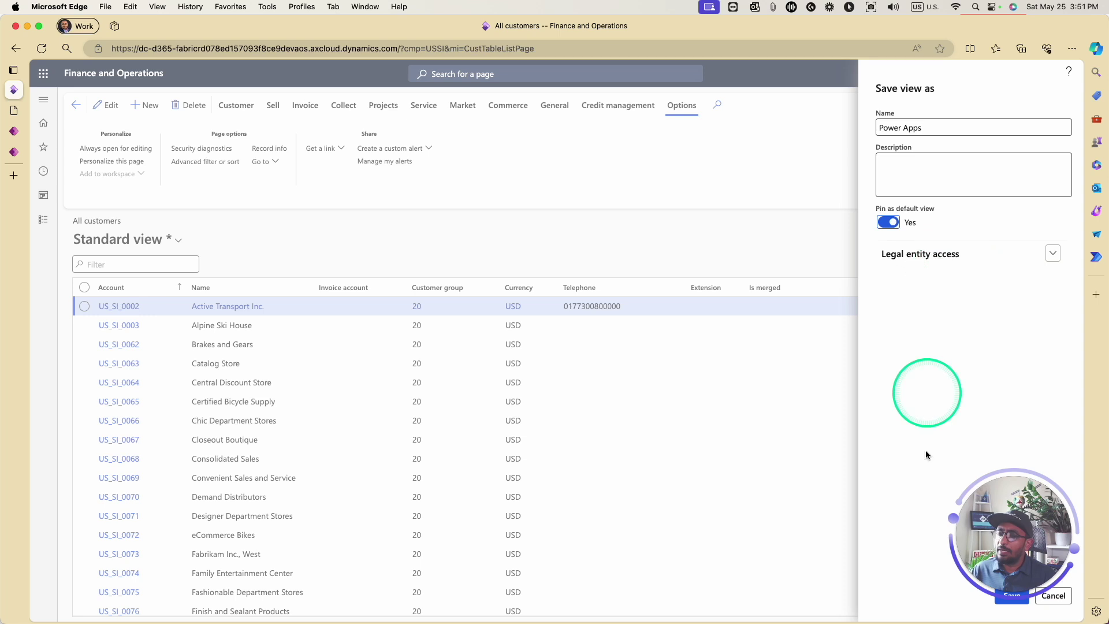
{"action": "left_click_drag", "start_coordinate": [1057, 574], "coordinate": [763, 589]}
{"action": "left_click", "coordinate": [1009, 596]}
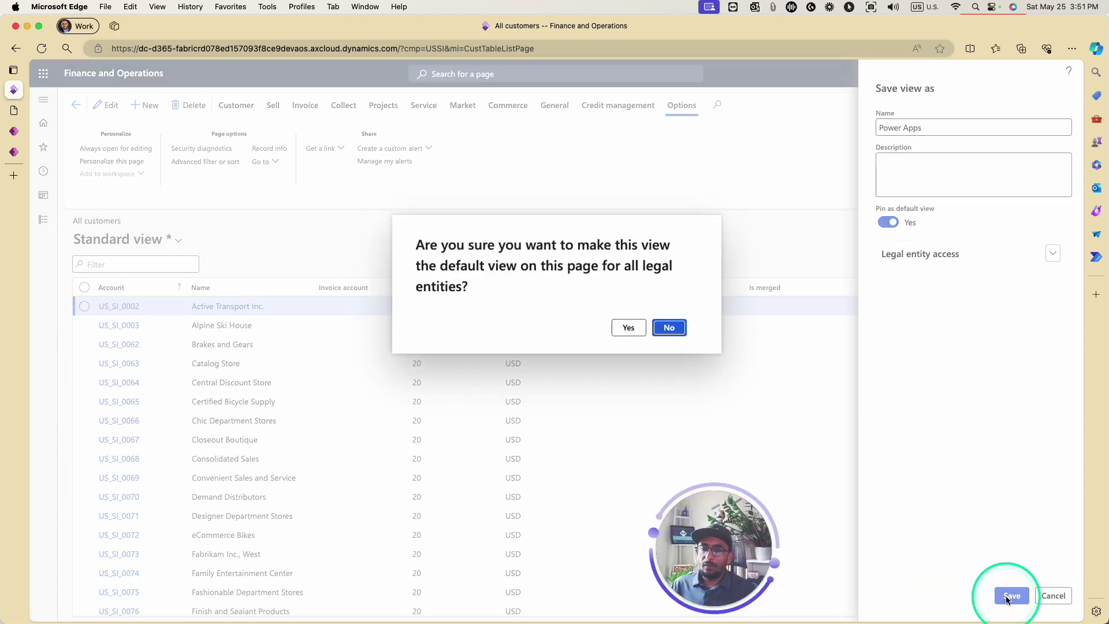
{"action": "left_click", "coordinate": [634, 338]}
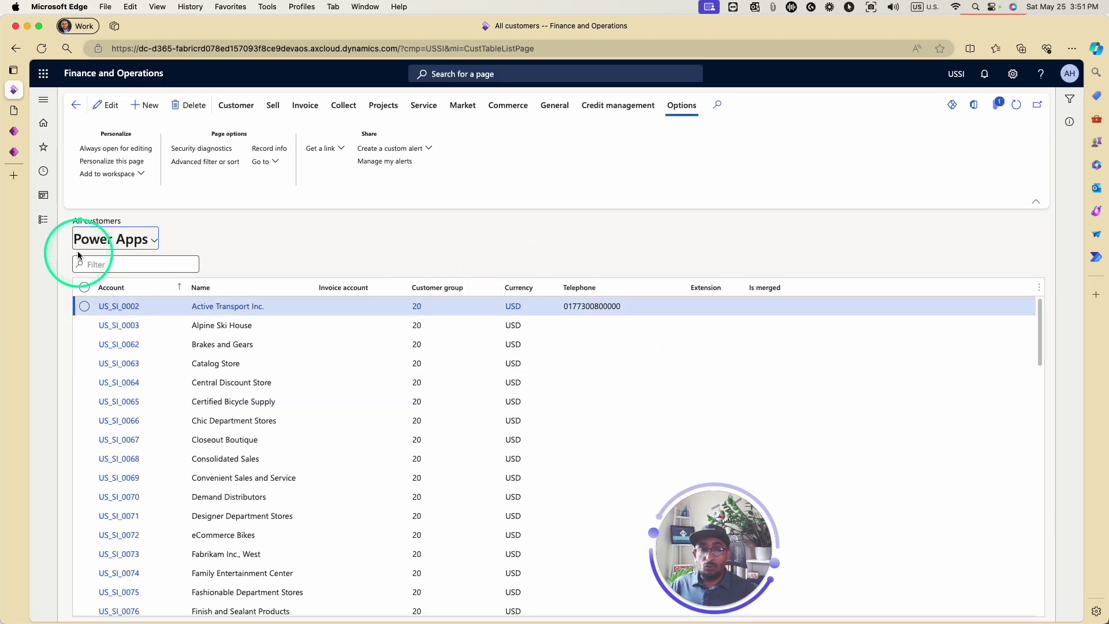
Step: Examine the Power Apps view's additional options, including Publish, and reload the page
{"action": "left_click", "coordinate": [157, 239]}
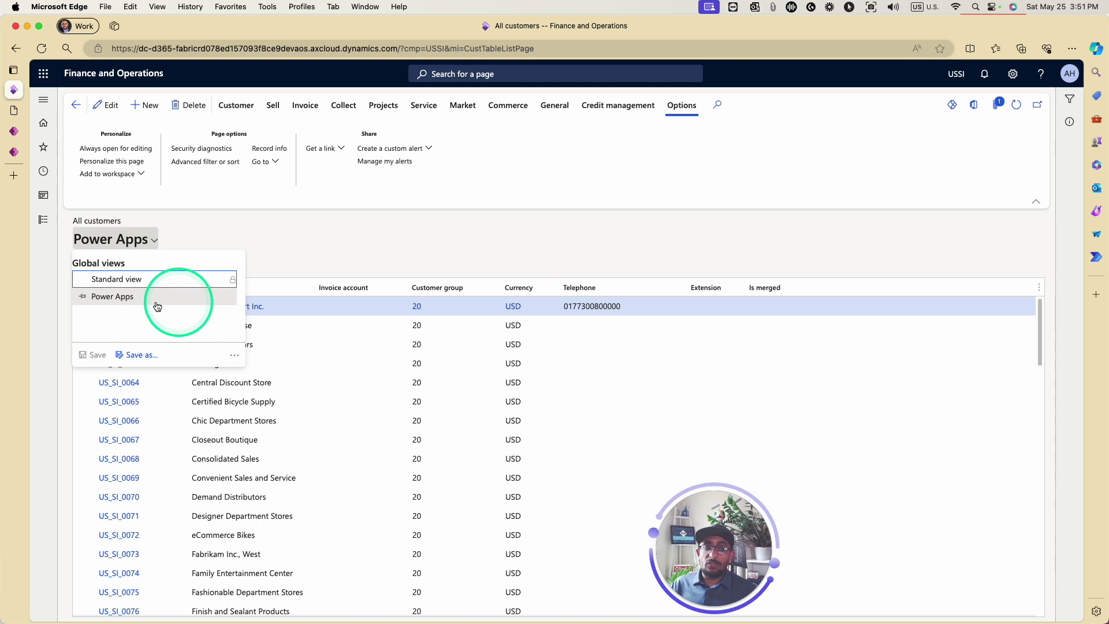
{"action": "left_click", "coordinate": [233, 355]}
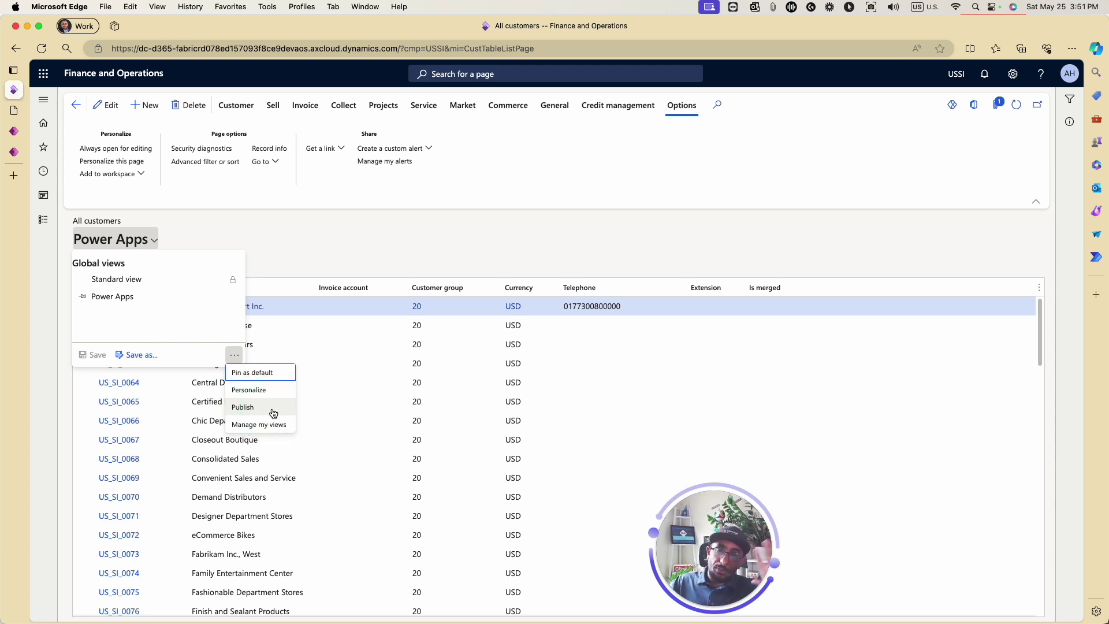
{"action": "left_click", "coordinate": [521, 229]}
{"action": "left_click", "coordinate": [41, 48]}
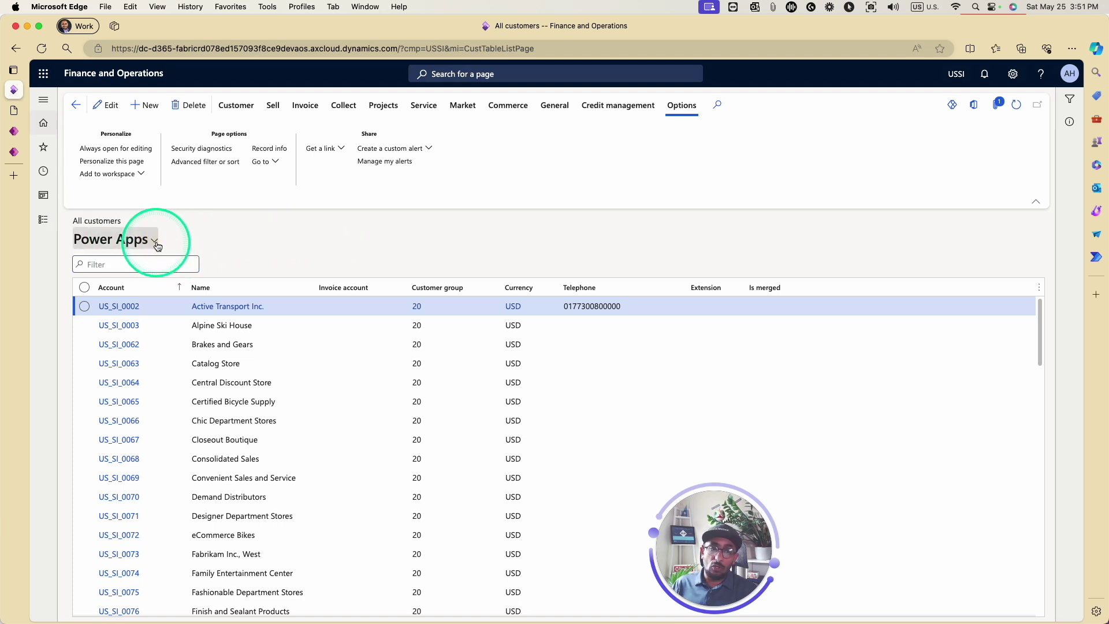
Step: Switch to the Standard view and back to Power Apps, and check which embedded apps the Power Apps view offers
{"action": "left_click", "coordinate": [155, 242]}
{"action": "left_click", "coordinate": [136, 279]}
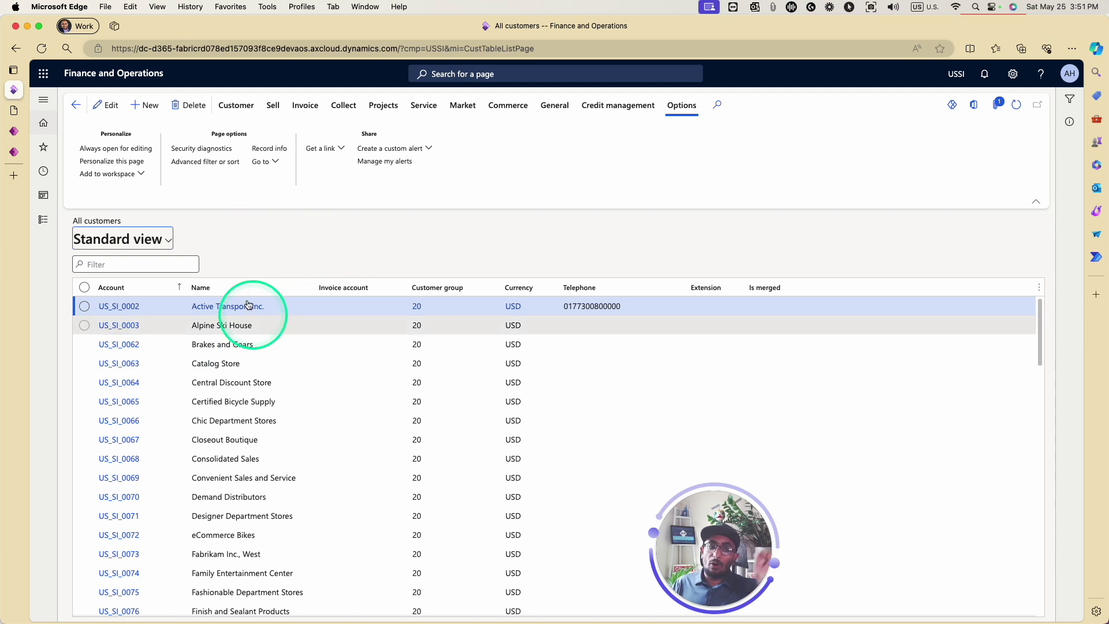
{"action": "left_click", "coordinate": [167, 244]}
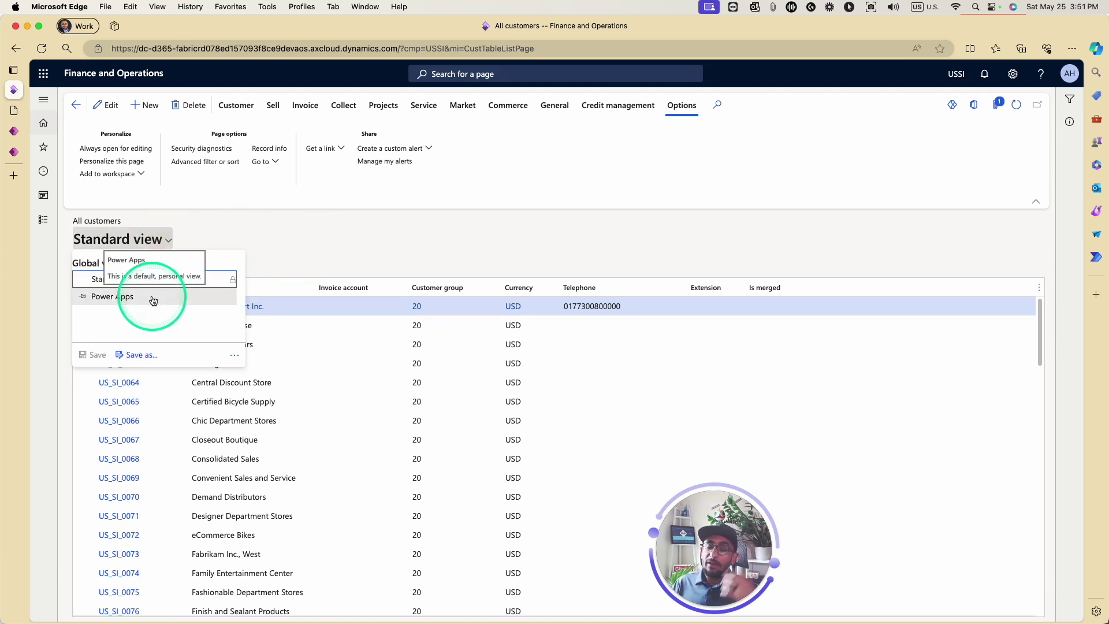
{"action": "left_click", "coordinate": [153, 299]}
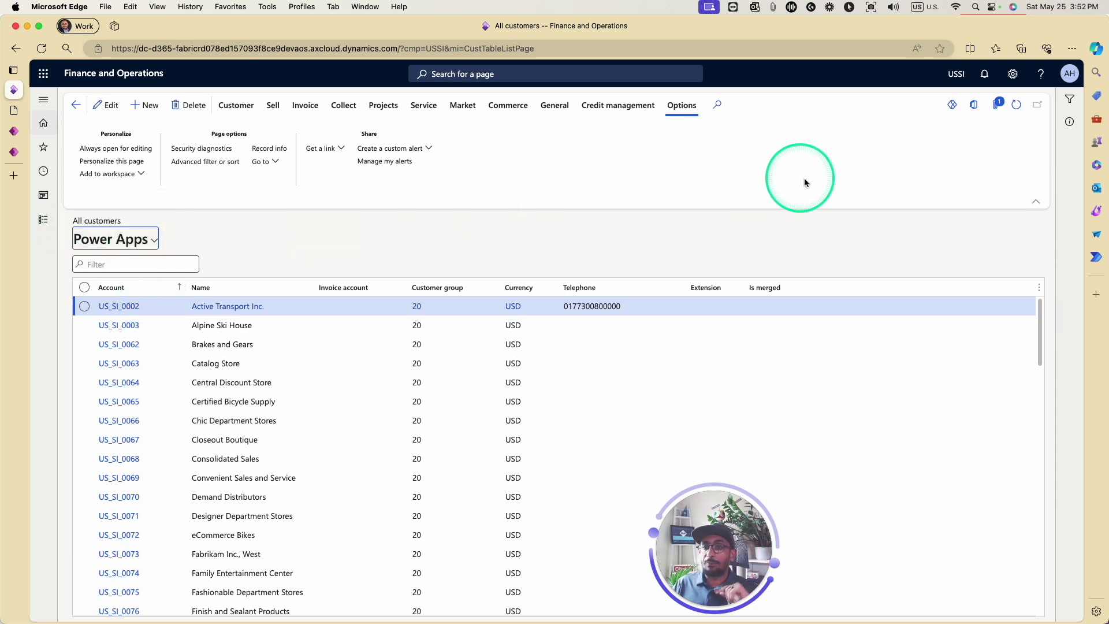
{"action": "left_click", "coordinate": [950, 111]}
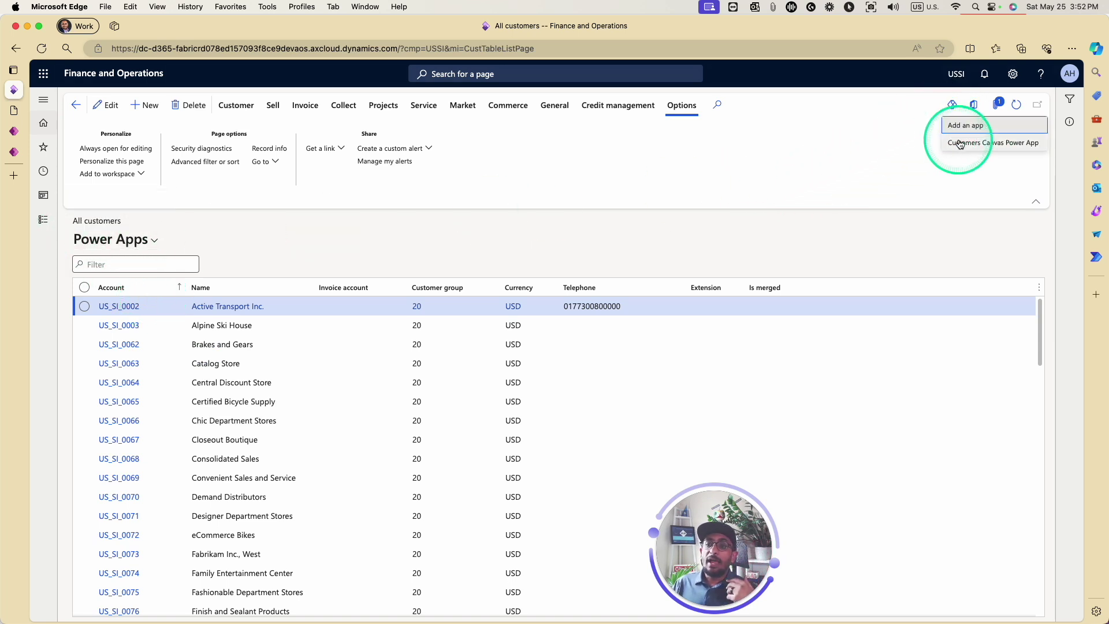
Step: Switch to the Standard view and check which embedded apps it offers
{"action": "left_click", "coordinate": [119, 221]}
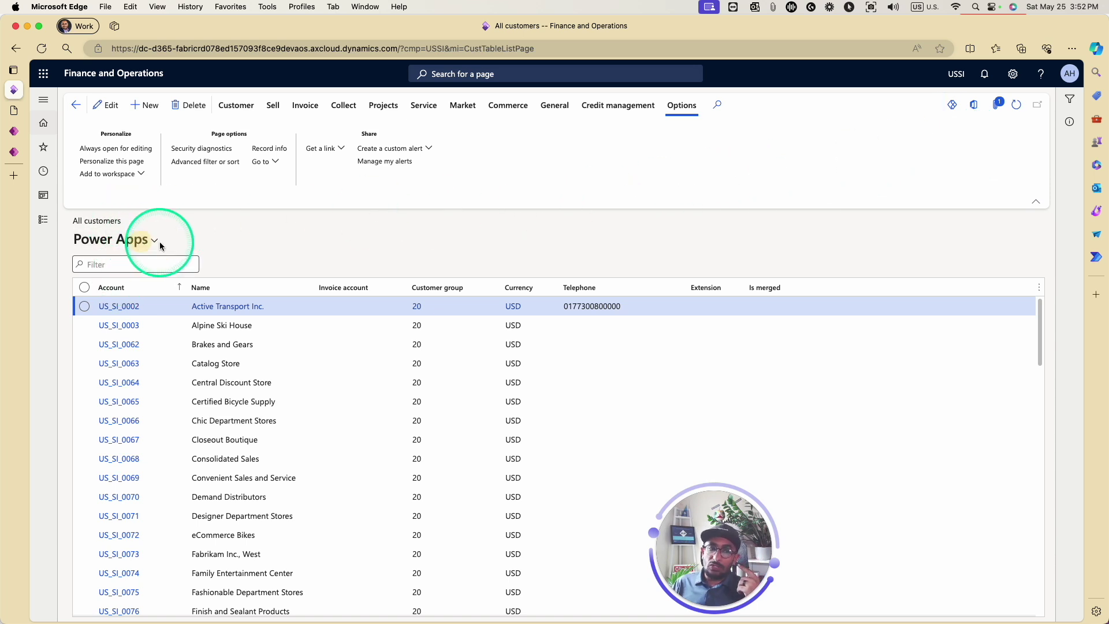
{"action": "left_click", "coordinate": [131, 278]}
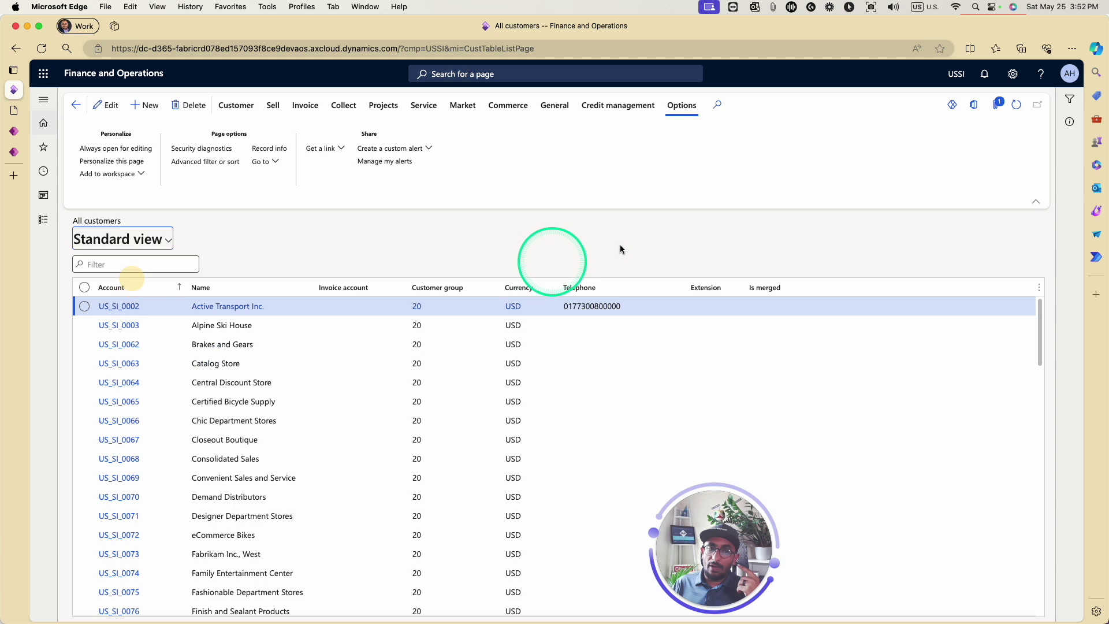
{"action": "left_click", "coordinate": [954, 107]}
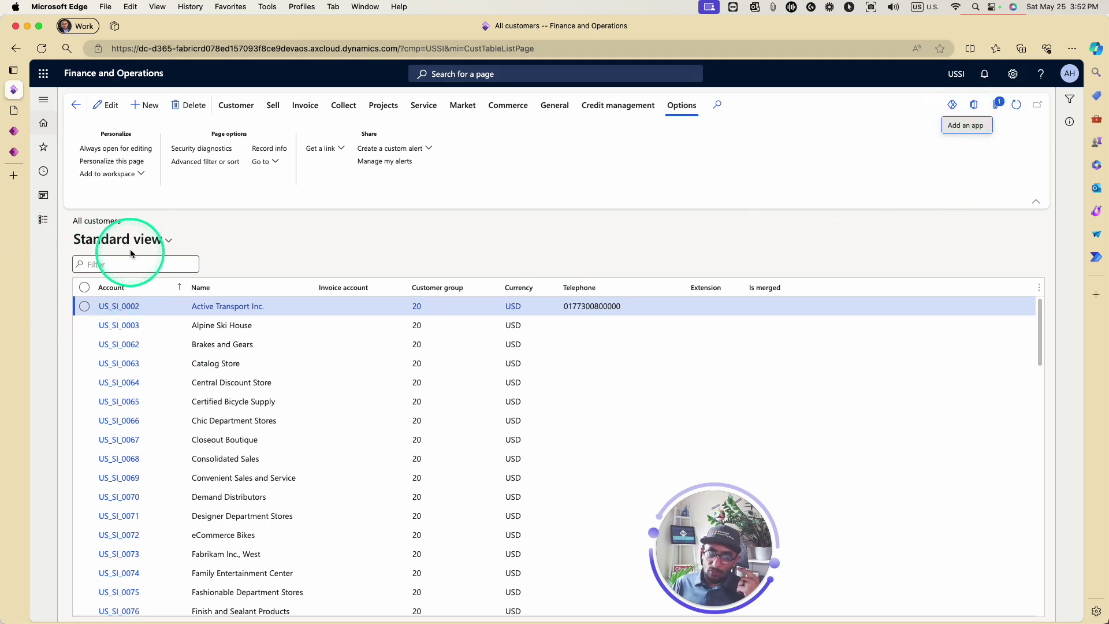
Step: Open Customers Canvas Power App from the Power Apps view and allow its Fin & Ops Apps data permissions
{"action": "left_click", "coordinate": [168, 241]}
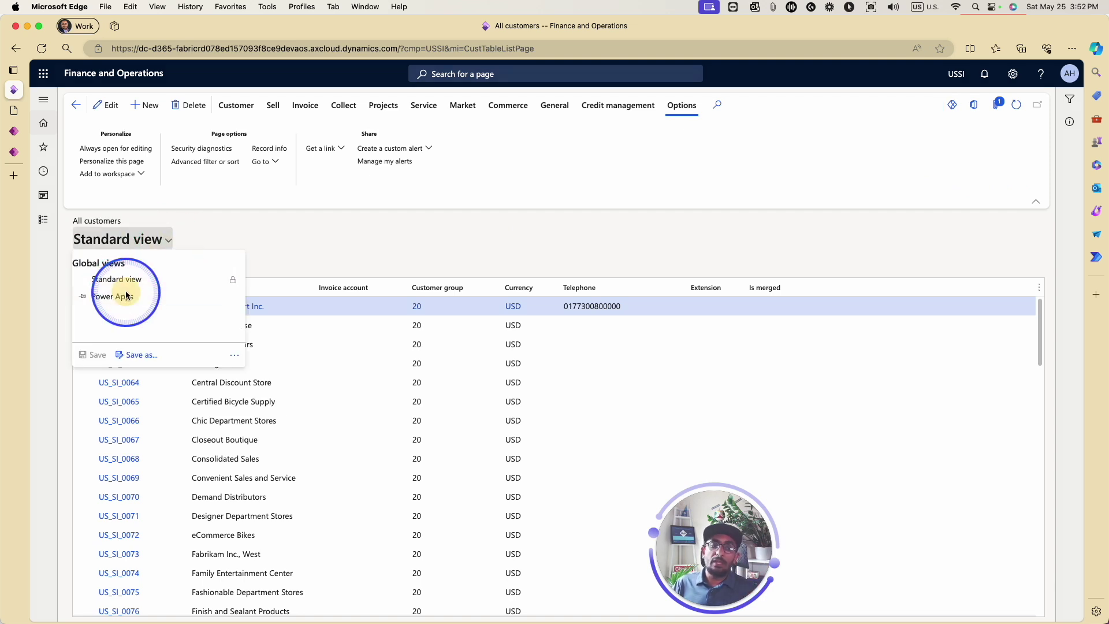
{"action": "left_click", "coordinate": [126, 295]}
{"action": "left_click", "coordinate": [951, 106]}
{"action": "left_click", "coordinate": [961, 142]}
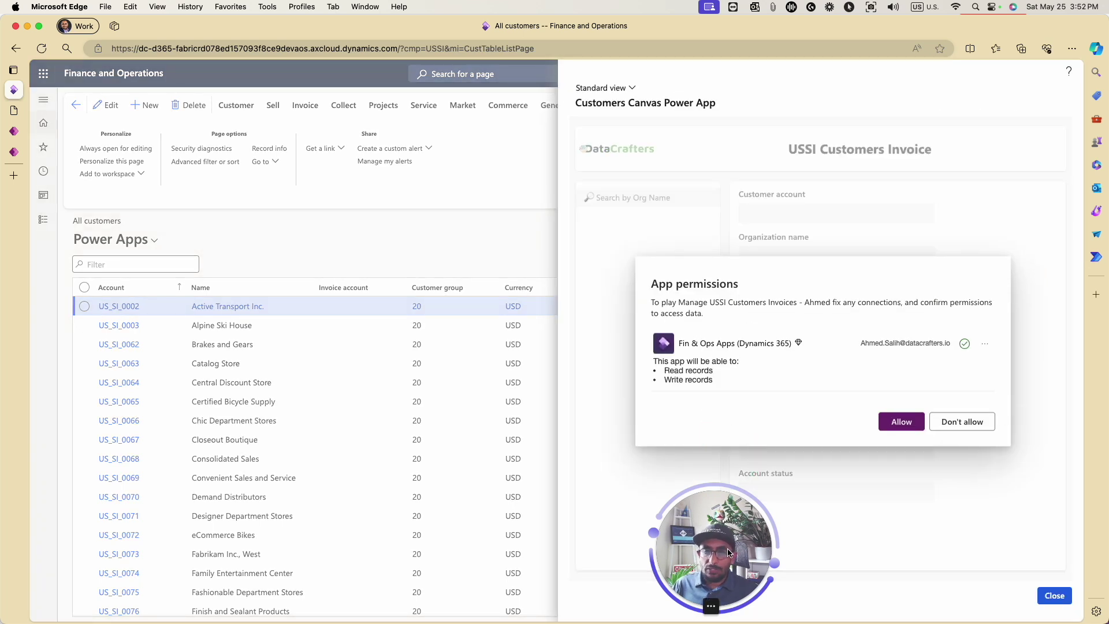
{"action": "left_click", "coordinate": [902, 422]}
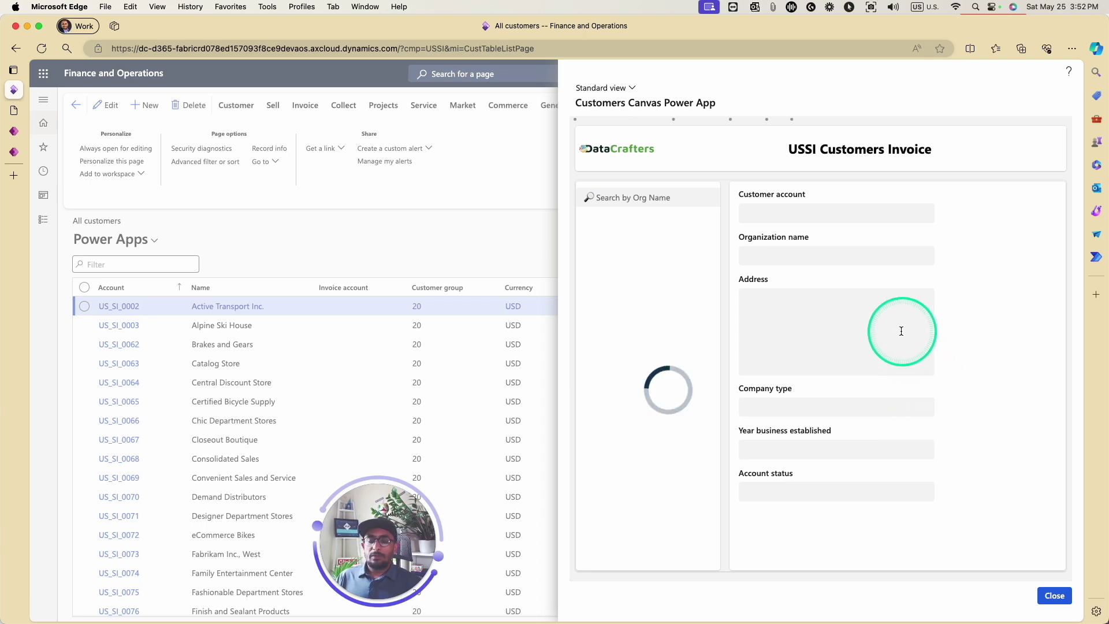
Step: Search the embedded app's organization names for "De" and view the details of several customers, ending with Traditional Department Stores
{"action": "left_click", "coordinate": [644, 198]}
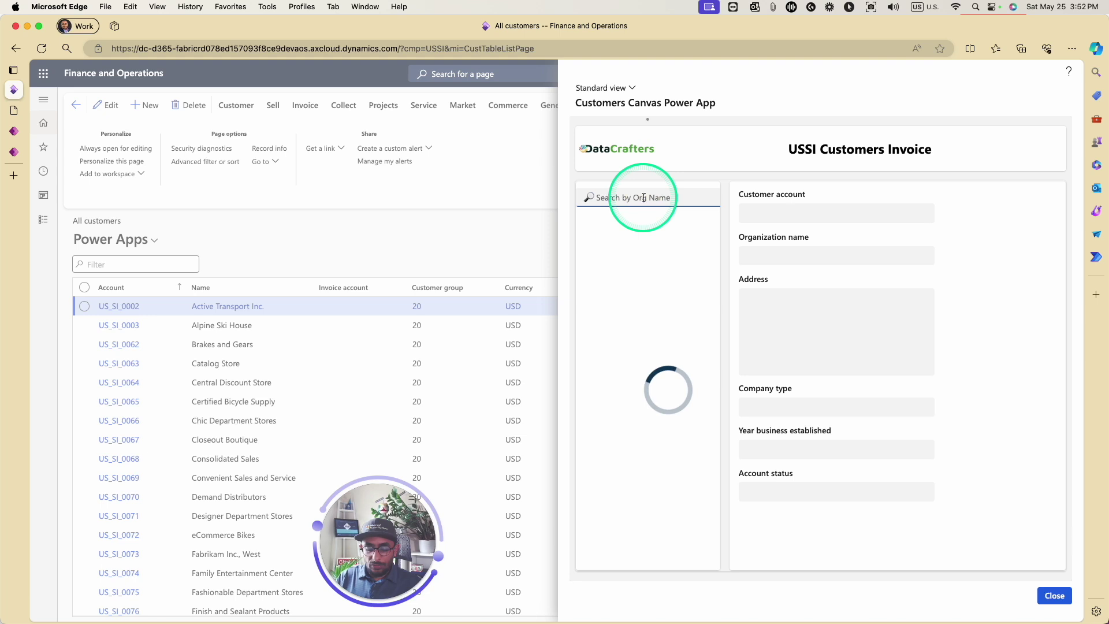
{"action": "type", "text": "De"}
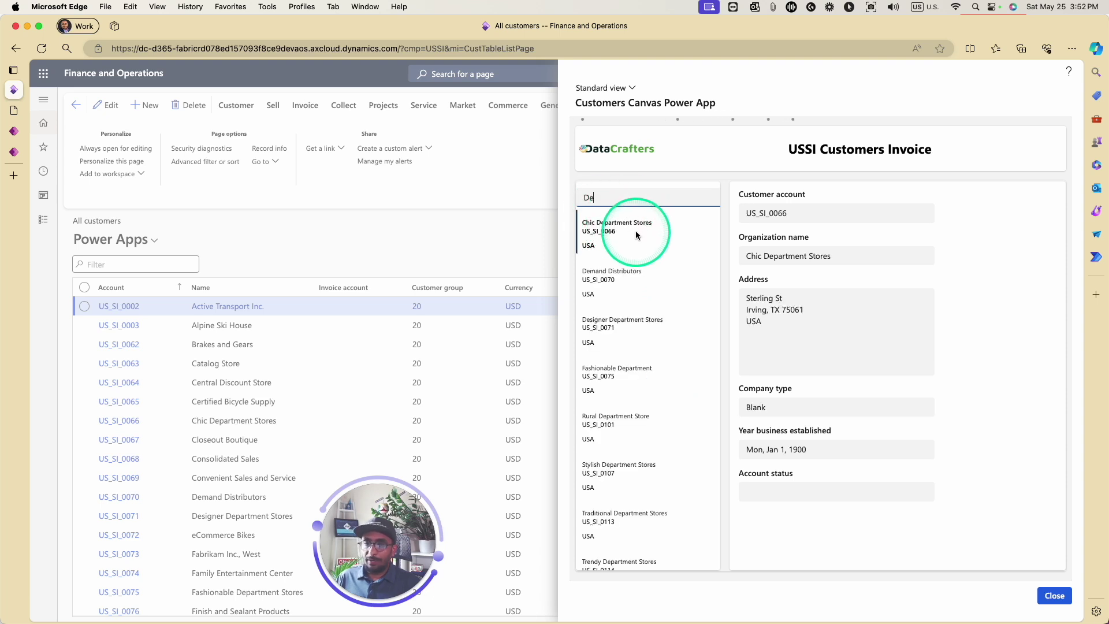
{"action": "left_click", "coordinate": [658, 276]}
{"action": "left_click", "coordinate": [653, 328]}
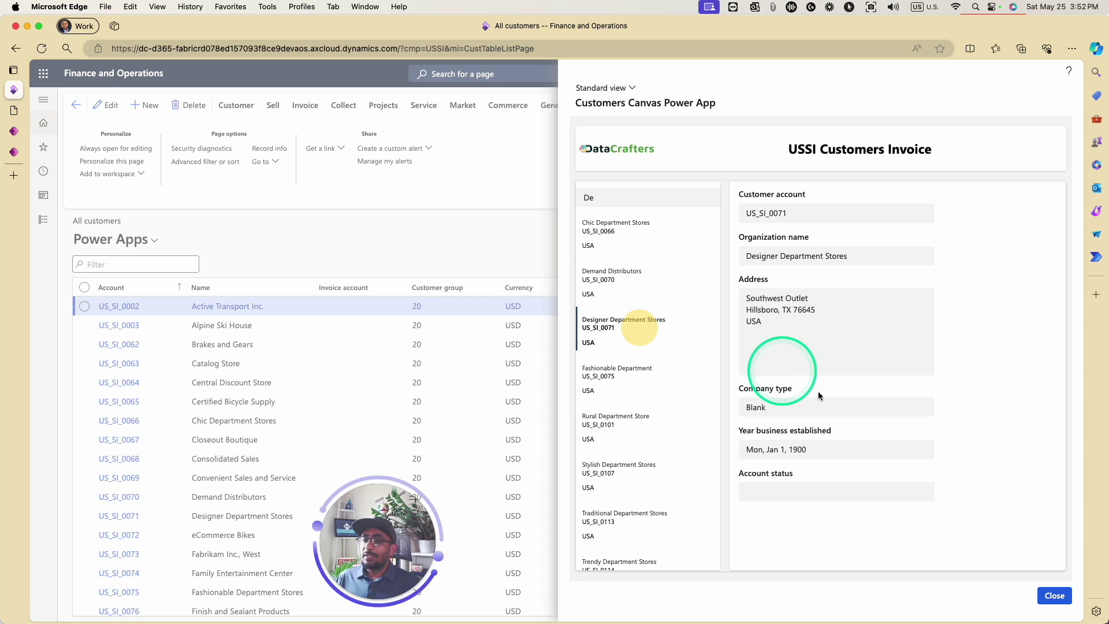
{"action": "left_click", "coordinate": [629, 425]}
{"action": "left_click", "coordinate": [630, 476]}
{"action": "left_click", "coordinate": [647, 514]}
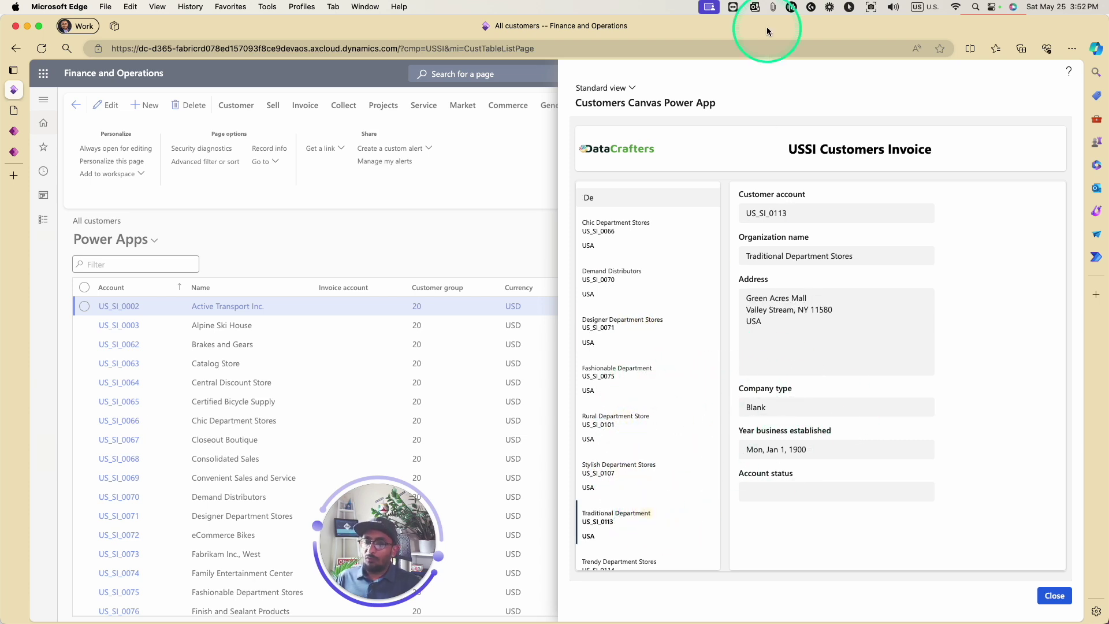